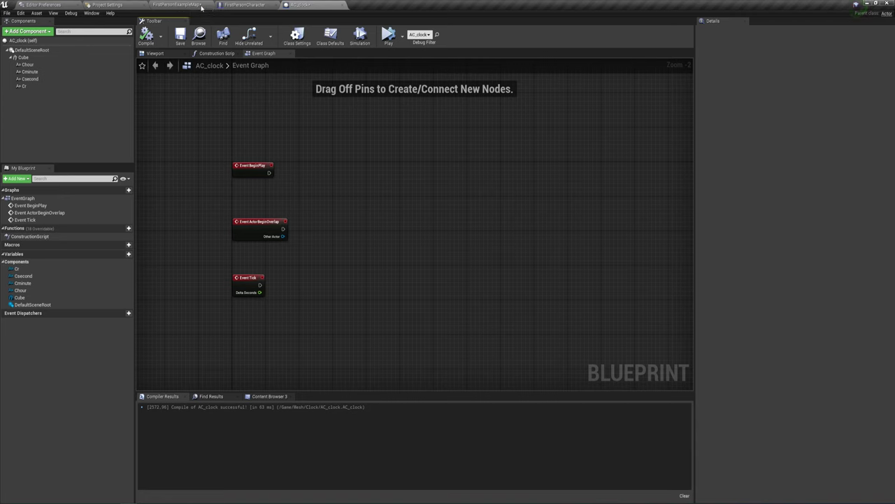
# Show the AC_clock Viewport, select the Chour text component and orbit the clock preview.
pyautogui.click(175, 3)
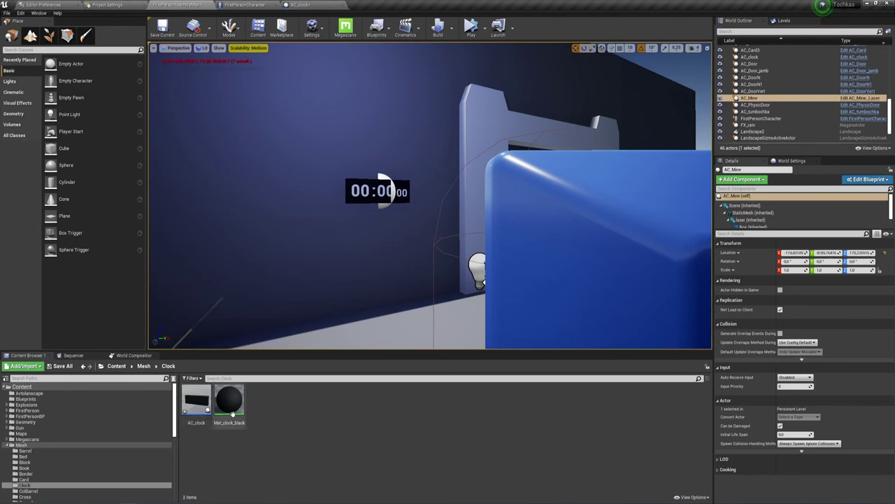
pyautogui.click(305, 6)
pyautogui.click(156, 53)
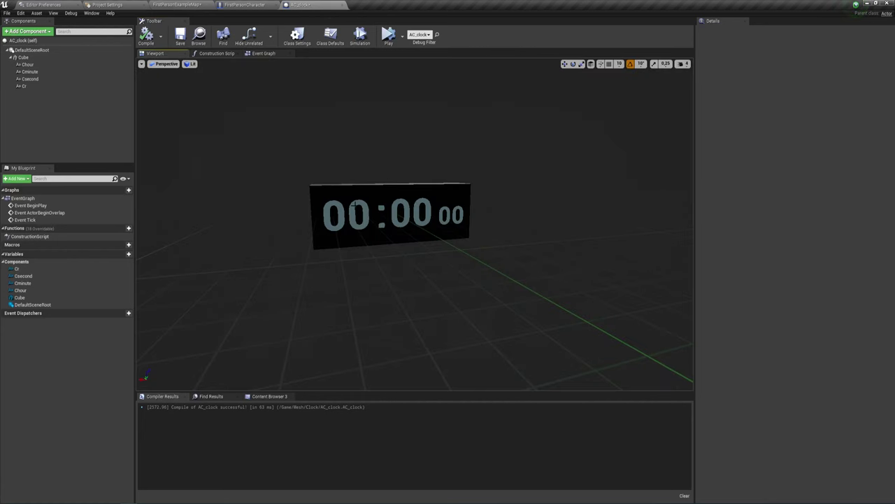
pyautogui.click(28, 64)
pyautogui.moveTo(420, 224)
pyautogui.mouseDown()
pyautogui.moveTo(500, 224)
pyautogui.moveTo(420, 223)
pyautogui.mouseUp()
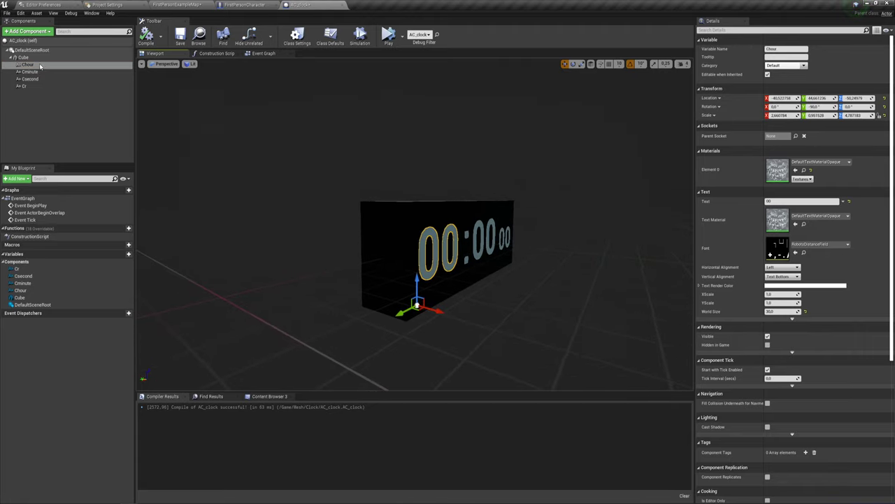
pyautogui.click(49, 32)
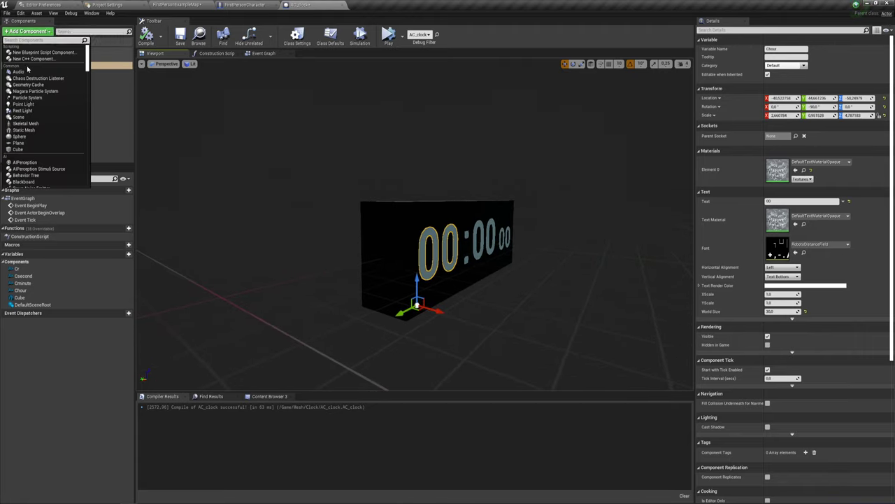
pyautogui.write('text')
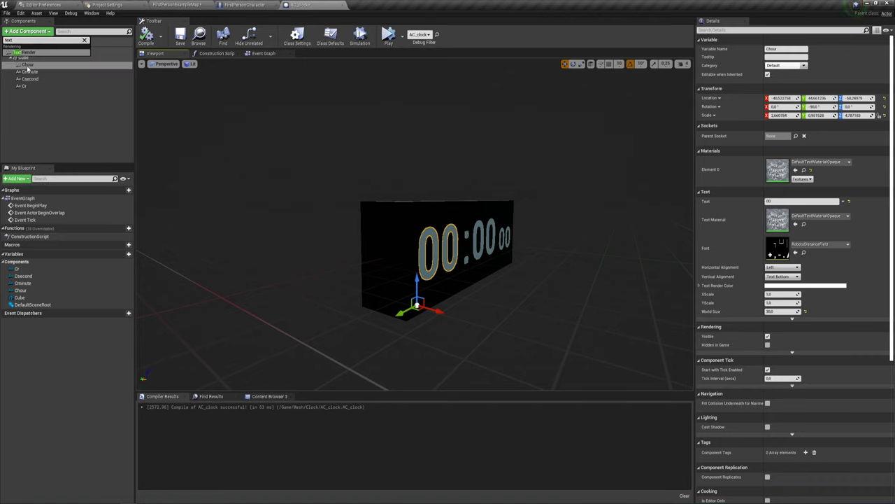
pyautogui.click(26, 65)
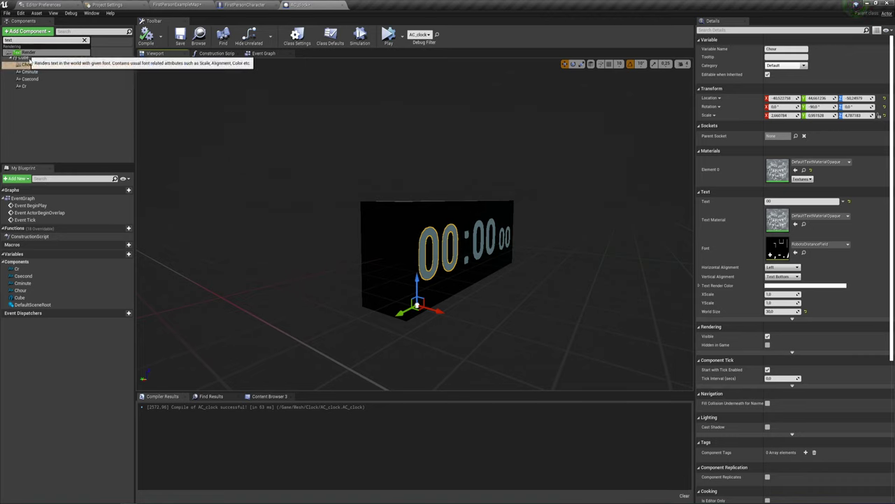
pyautogui.moveTo(488, 245)
pyautogui.mouseDown(button='right')
pyautogui.moveTo(448, 252)
pyautogui.moveTo(466, 252)
pyautogui.mouseUp(button='right')
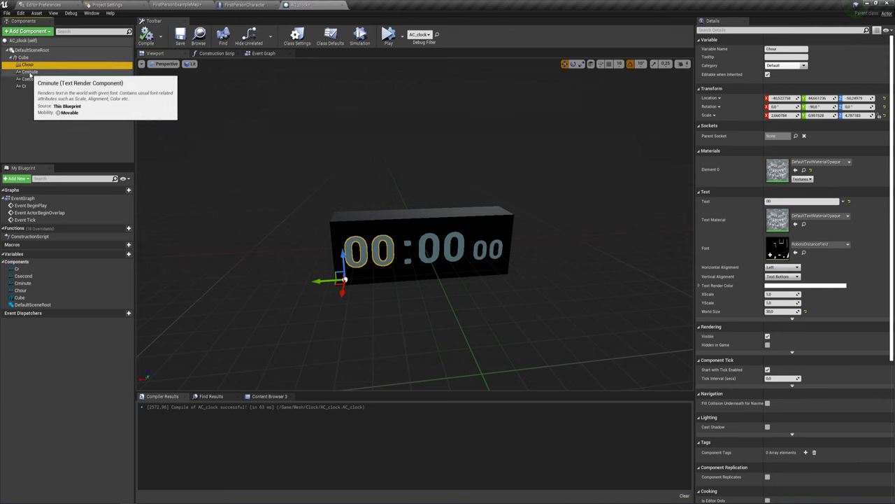
pyautogui.click(30, 71)
pyautogui.click(30, 79)
pyautogui.click(30, 65)
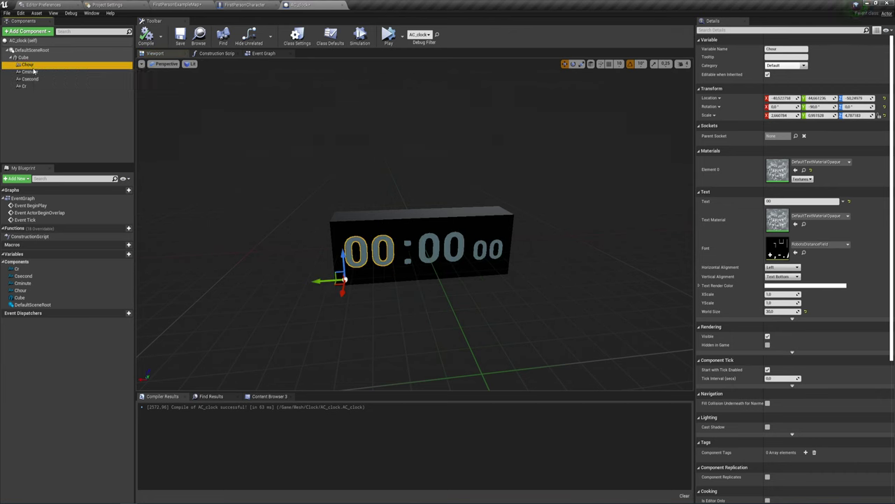
pyautogui.click(30, 79)
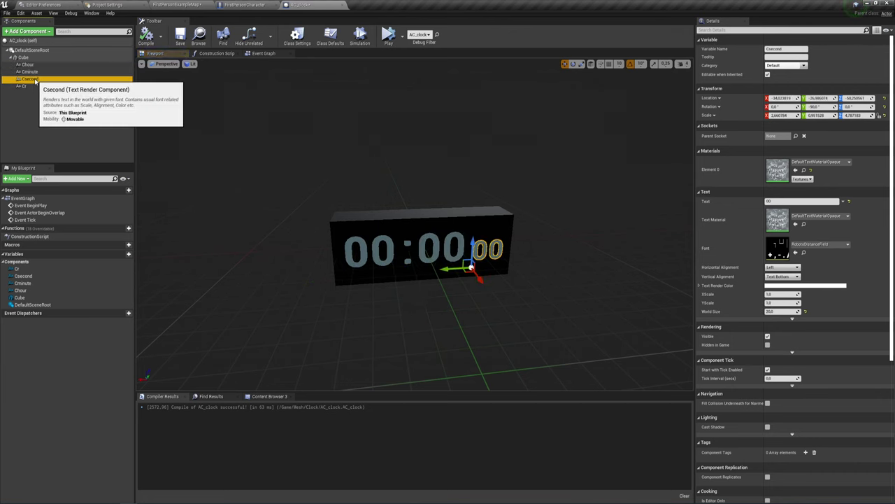
pyautogui.click(29, 87)
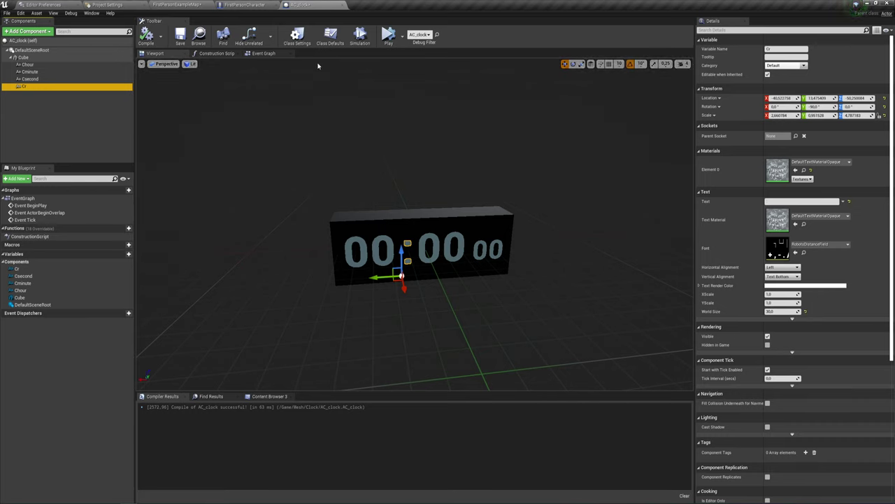
pyautogui.click(269, 54)
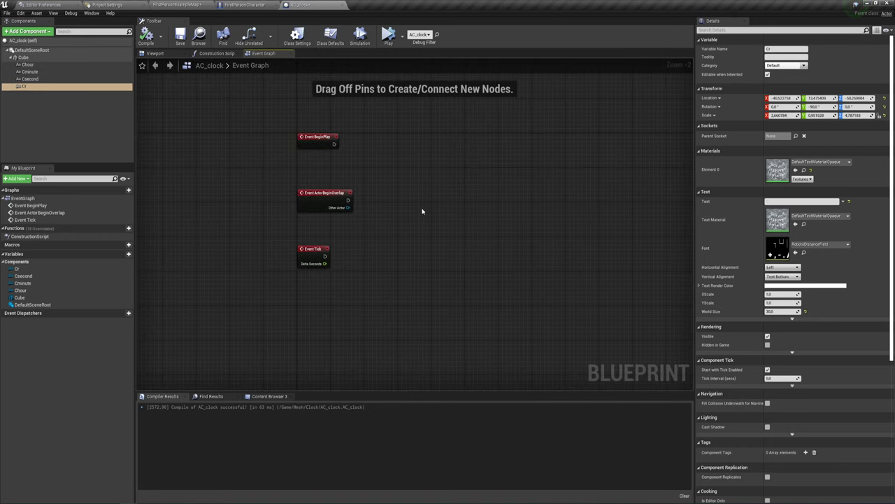
# Delete the unused BeginPlay and ActorBeginOverlap event nodes, keeping Event Tick.
pyautogui.moveTo(422, 210)
pyautogui.mouseDown()
pyautogui.moveTo(252, 120)
pyautogui.moveTo(247, 135)
pyautogui.mouseUp()
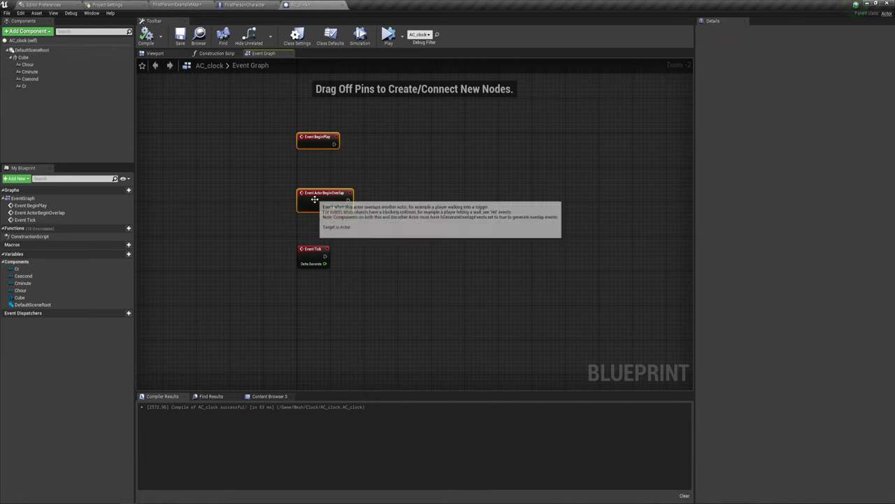
pyautogui.moveTo(314, 195); pyautogui.dragTo(312, 144)
pyautogui.press('Delete')
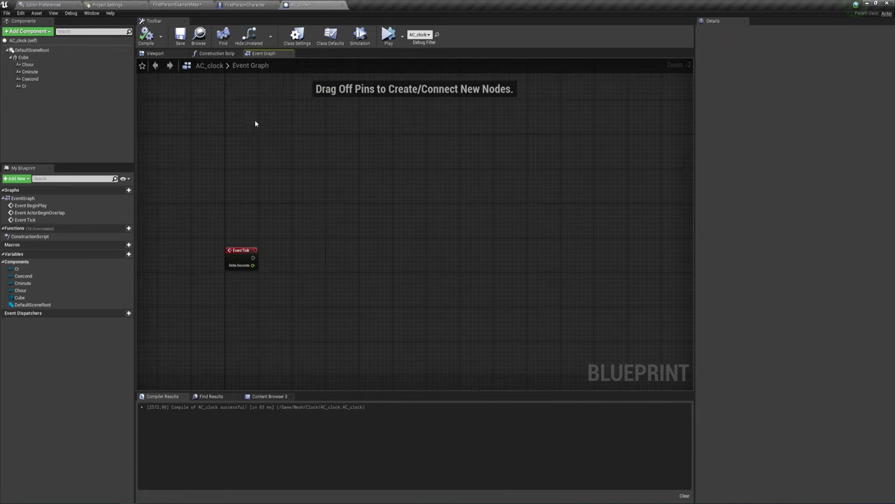
pyautogui.moveTo(312, 145); pyautogui.dragTo(336, 228, button='right')
pyautogui.scroll(2, 339, 219)
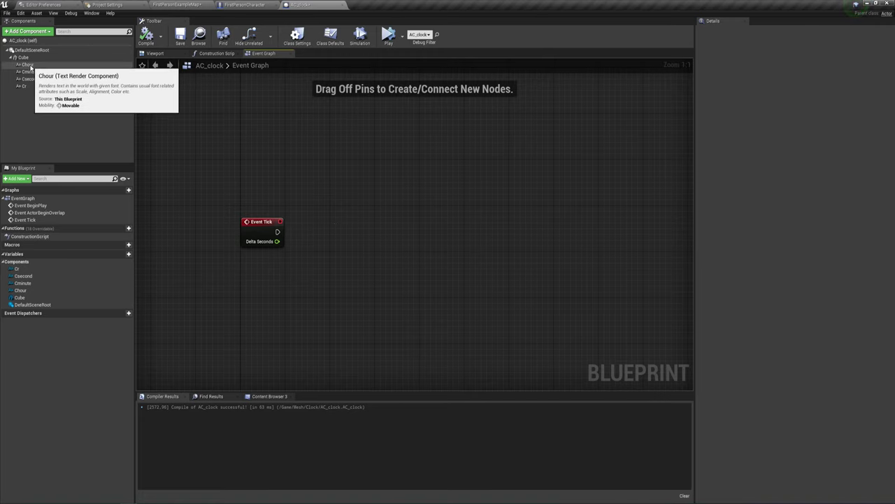
# Add a Set Text node targeting Chour and have Event Tick execute it.
pyautogui.moveTo(28, 65)
pyautogui.mouseDown()
pyautogui.moveTo(499, 299)
pyautogui.moveTo(336, 263)
pyautogui.moveTo(373, 195)
pyautogui.mouseUp()
pyautogui.write('set')
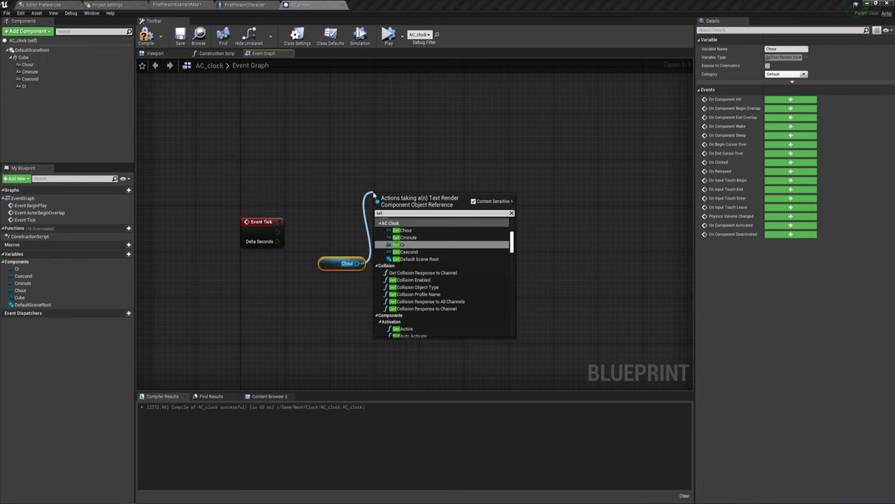
pyautogui.write(' text')
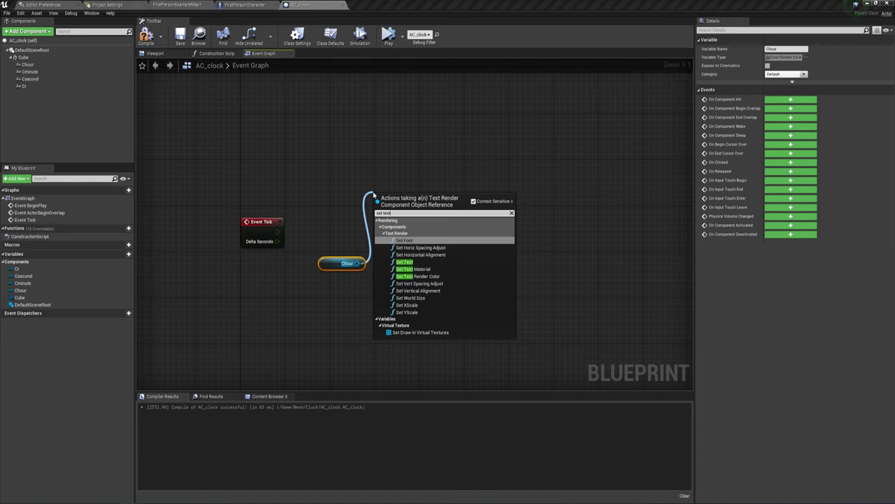
pyautogui.click(404, 262)
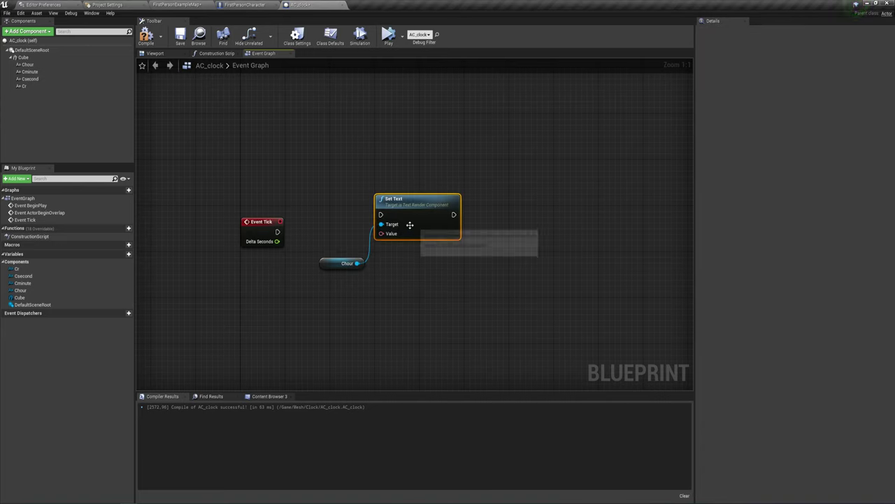
pyautogui.moveTo(410, 225); pyautogui.dragTo(422, 247)
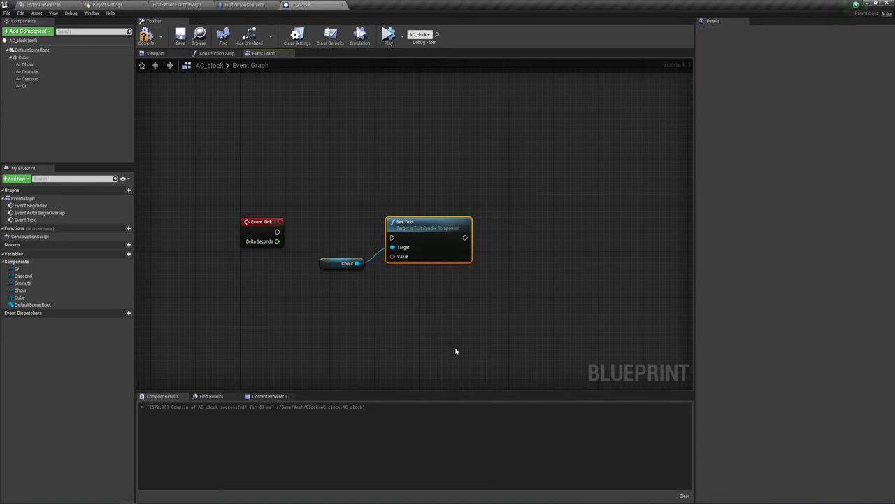
pyautogui.moveTo(446, 349); pyautogui.dragTo(480, 303, button='right')
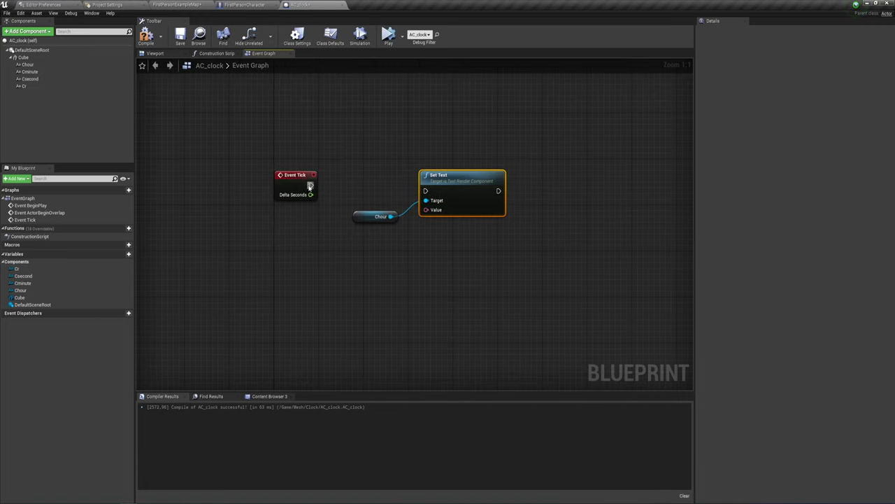
pyautogui.moveTo(310, 186); pyautogui.dragTo(425, 189)
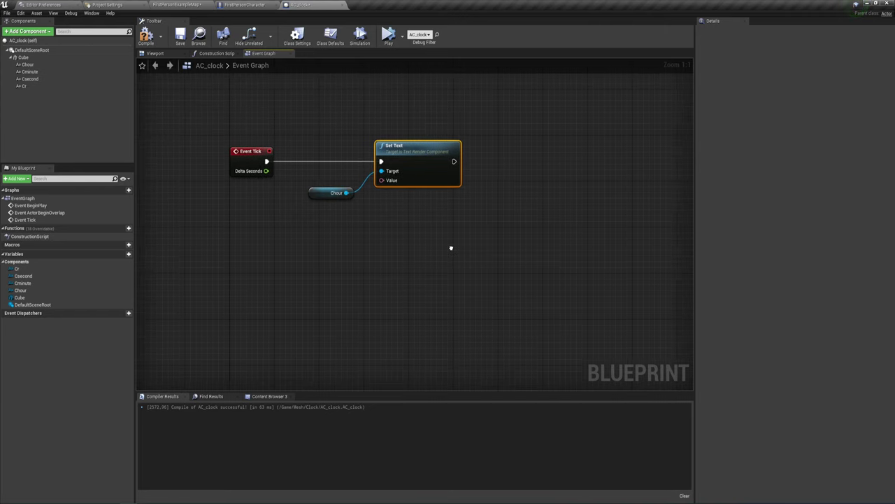
# Duplicate Set Text for Cminute and Csecond and chain all three Set Text execution pins.
pyautogui.hotkey('ctrl', 'v')
pyautogui.hotkey('ctrl', 'v')
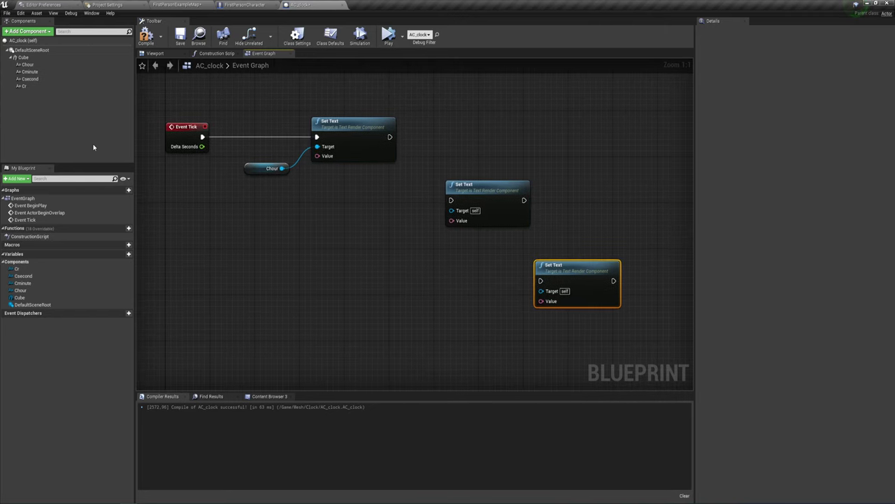
pyautogui.moveTo(30, 71)
pyautogui.mouseDown()
pyautogui.moveTo(376, 217)
pyautogui.moveTo(459, 216)
pyautogui.mouseUp()
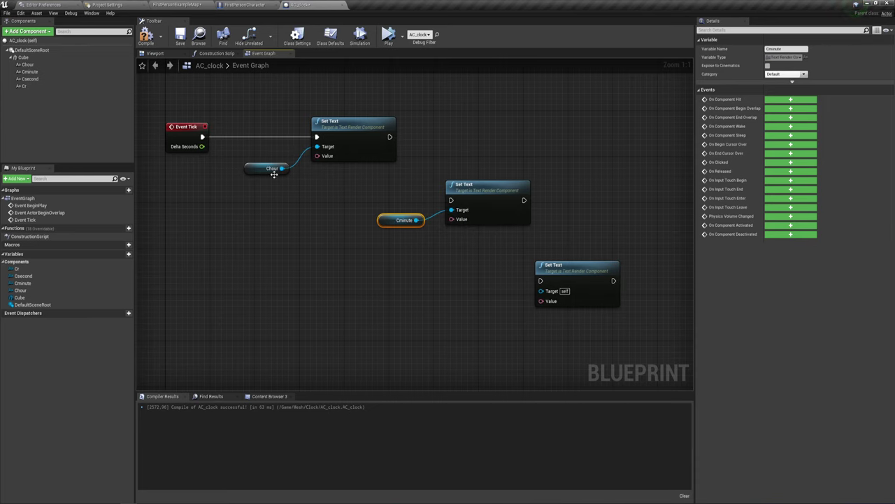
pyautogui.moveTo(28, 78)
pyautogui.mouseDown()
pyautogui.moveTo(463, 294)
pyautogui.moveTo(541, 290)
pyautogui.mouseUp()
pyautogui.moveTo(492, 321)
pyautogui.mouseDown(button='right')
pyautogui.moveTo(486, 310)
pyautogui.moveTo(493, 324)
pyautogui.mouseUp(button='right')
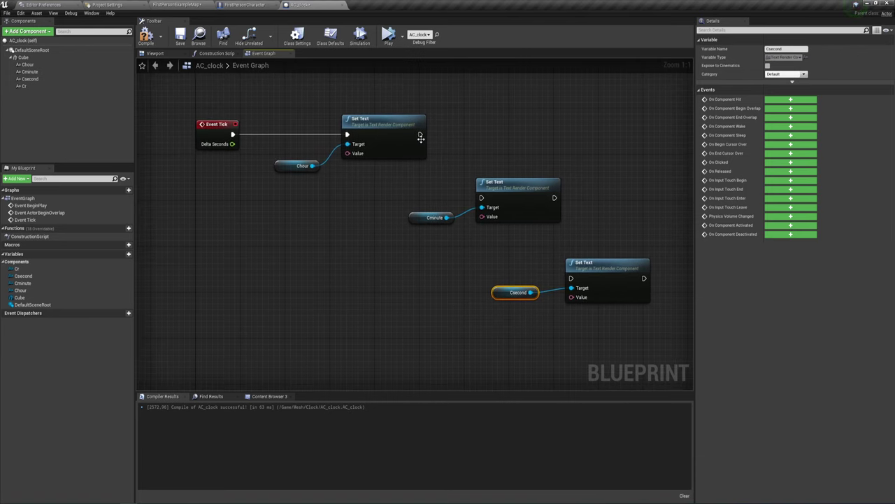
pyautogui.moveTo(420, 135); pyautogui.dragTo(482, 198)
pyautogui.moveTo(554, 198); pyautogui.dragTo(571, 279)
pyautogui.moveTo(430, 260)
pyautogui.mouseDown(button='right')
pyautogui.moveTo(485, 240)
pyautogui.moveTo(477, 249)
pyautogui.mouseUp(button='right')
pyautogui.moveTo(308, 212); pyautogui.dragTo(418, 228, button='right')
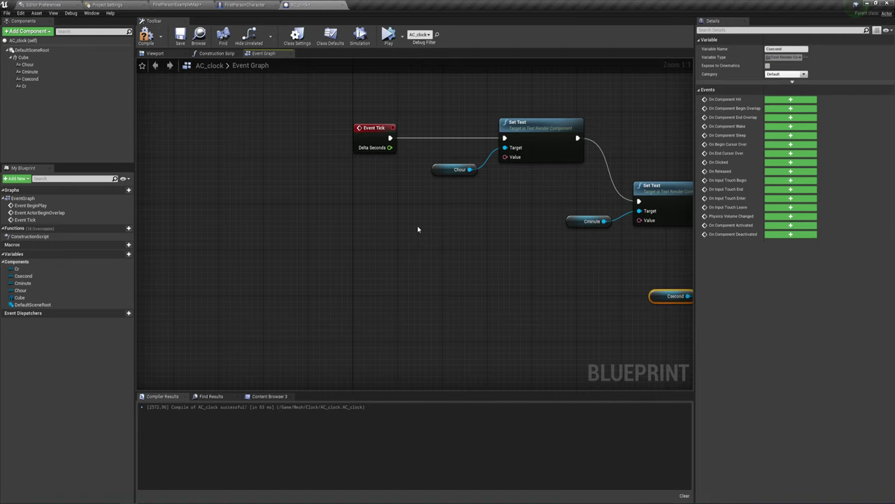
# Place a Now node supplying the current date and time.
pyautogui.rightClick(278, 231)
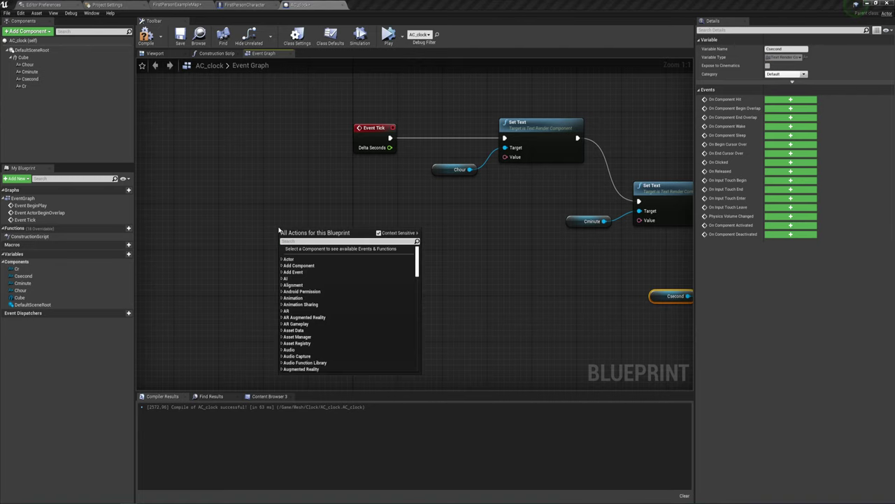
pyautogui.write('No')
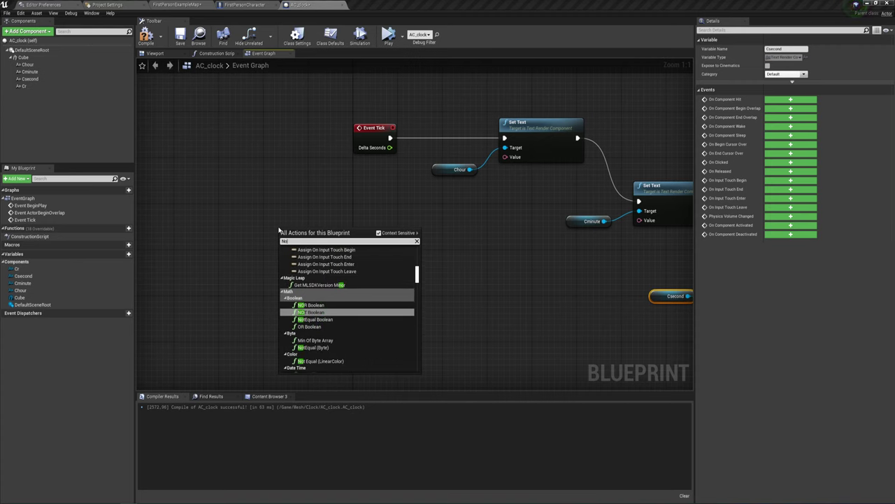
pyautogui.write('w')
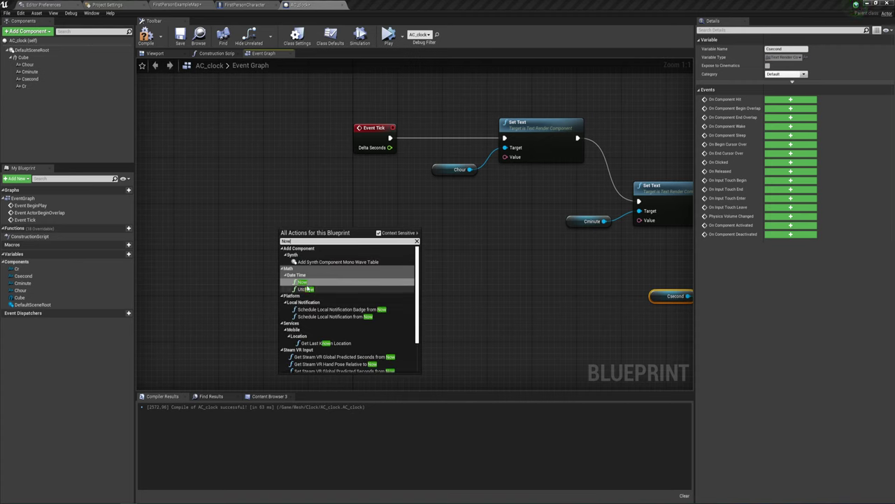
pyautogui.click(306, 282)
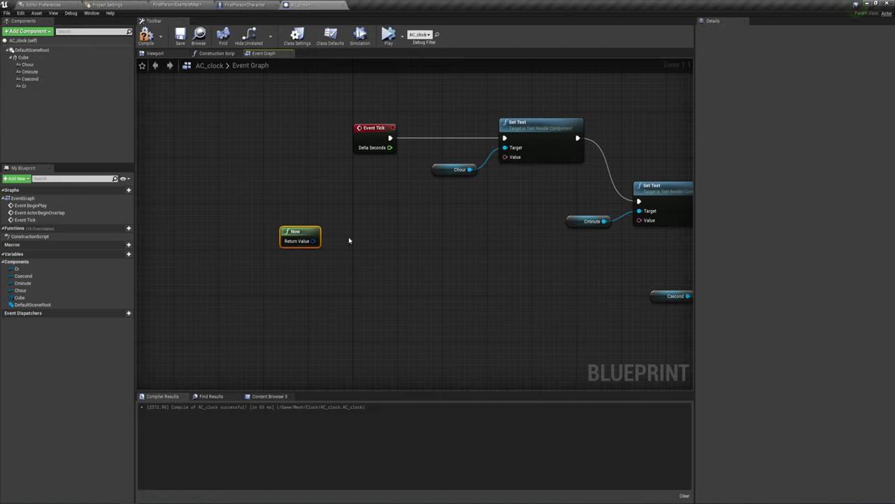
# Connect Now's Return Value to a new GetHour node and arrange the two nodes.
pyautogui.moveTo(348, 240); pyautogui.dragTo(376, 245, button='right')
pyautogui.moveTo(339, 246); pyautogui.dragTo(380, 209)
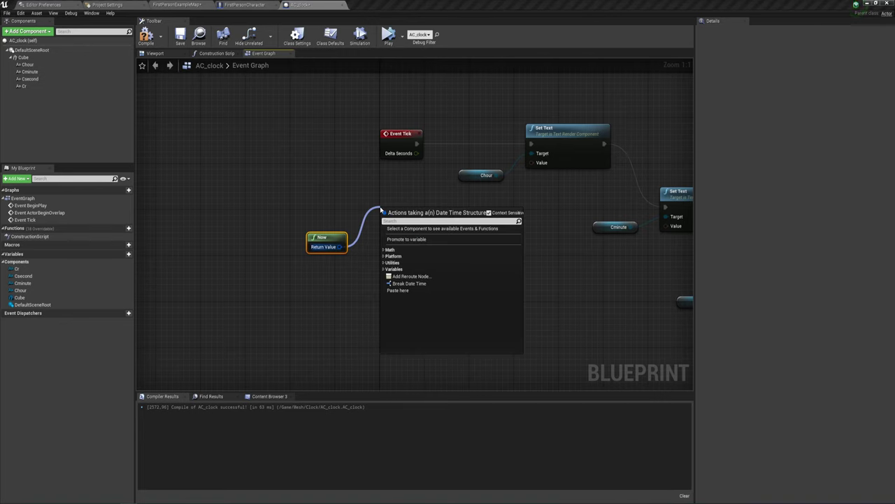
pyautogui.write('get h')
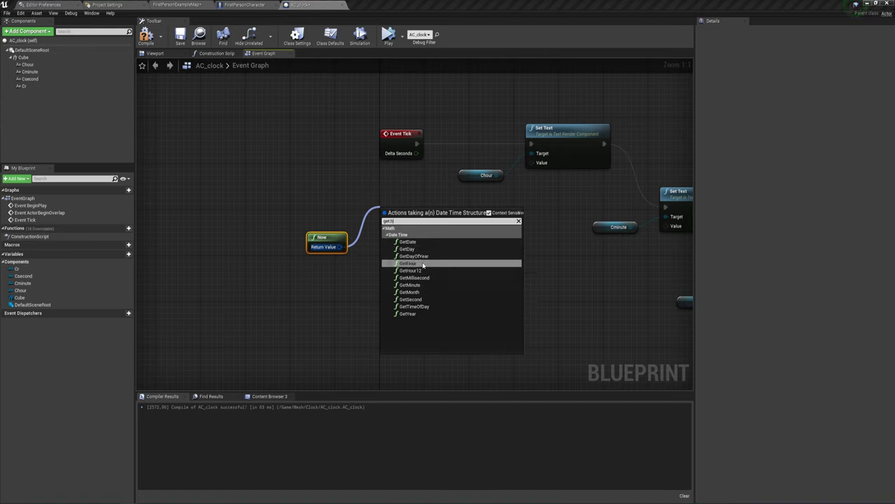
pyautogui.write('ou')
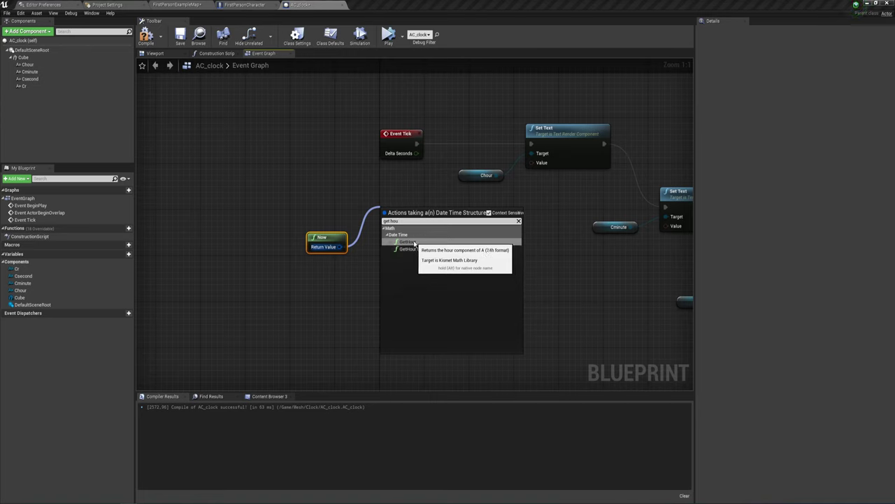
pyautogui.click(414, 242)
pyautogui.moveTo(399, 223); pyautogui.dragTo(371, 199)
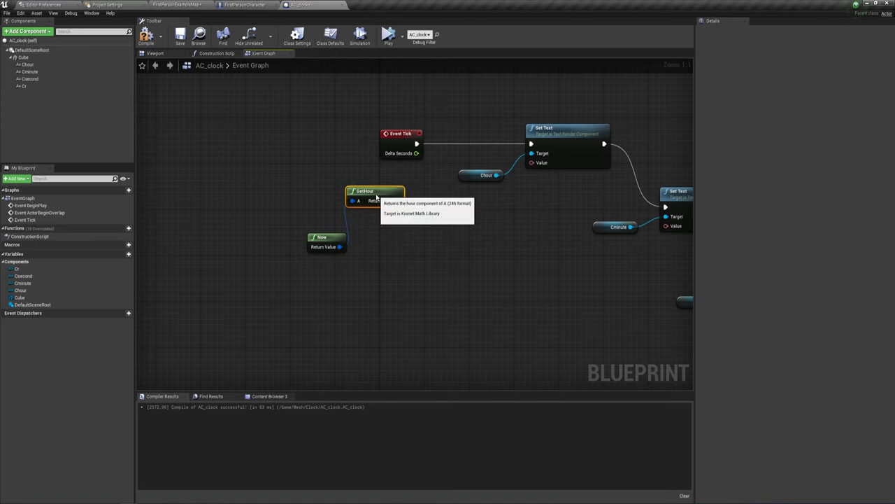
pyautogui.moveTo(323, 238); pyautogui.dragTo(312, 214)
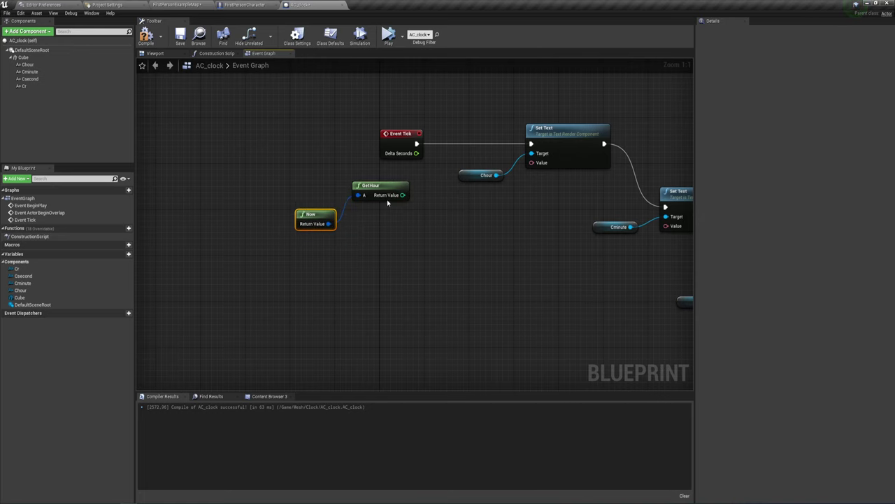
# Wire GetHour's Return Value into Chour's Set Text value through an auto-inserted ToText (integer) node.
pyautogui.moveTo(417, 202); pyautogui.dragTo(387, 202, button='right')
pyautogui.moveTo(372, 195); pyautogui.dragTo(505, 164)
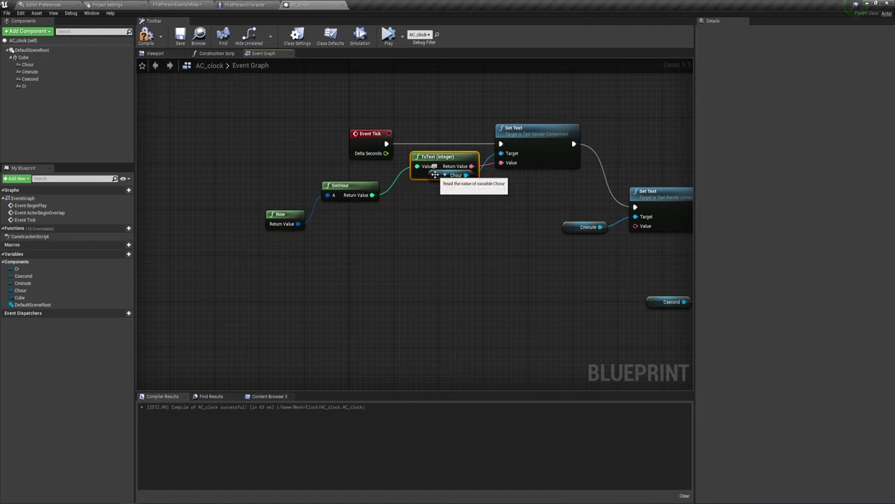
pyautogui.moveTo(433, 161)
pyautogui.mouseDown()
pyautogui.moveTo(434, 195)
pyautogui.moveTo(435, 158)
pyautogui.mouseUp()
pyautogui.moveTo(437, 191); pyautogui.dragTo(438, 174)
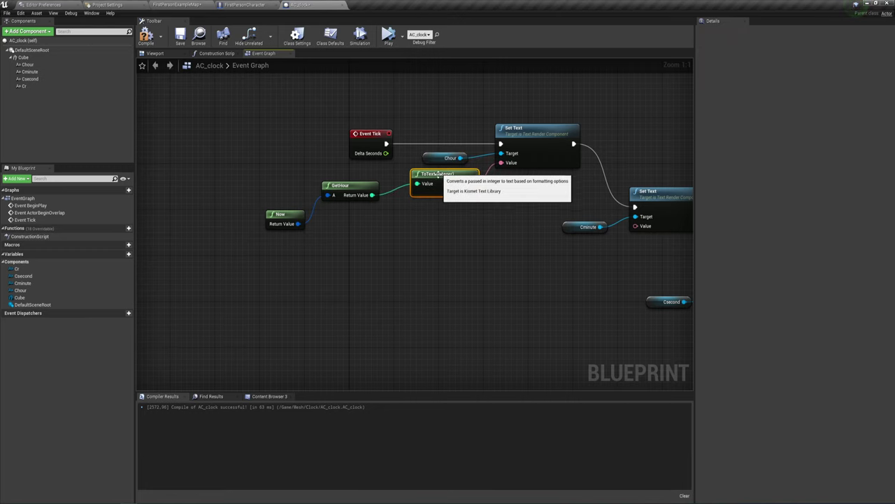
pyautogui.moveTo(461, 238); pyautogui.dragTo(426, 225, button='right')
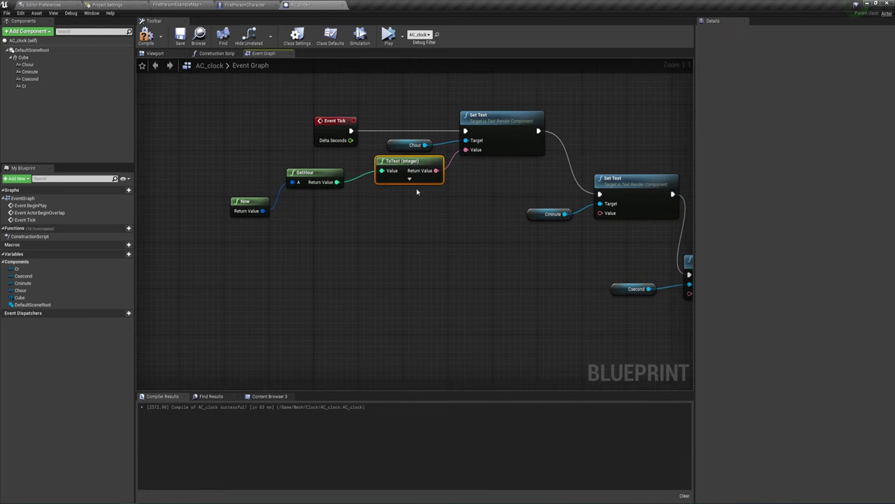
pyautogui.moveTo(280, 165); pyautogui.dragTo(258, 165, button='right')
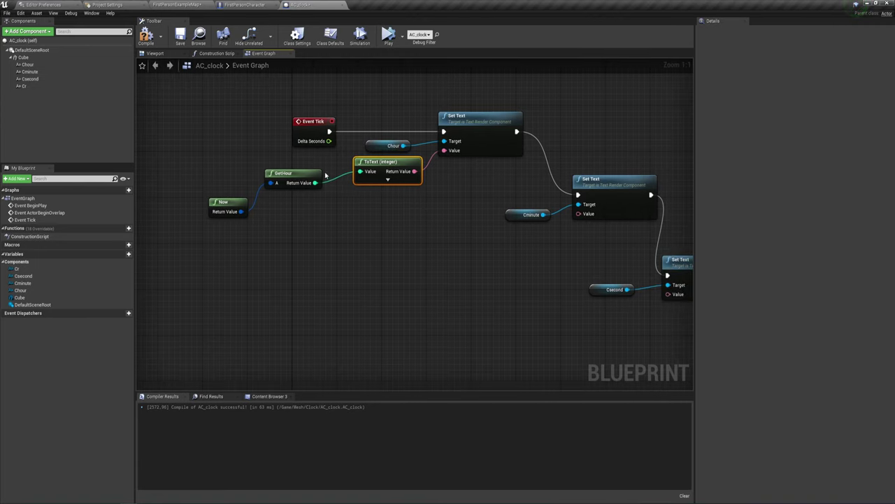
pyautogui.moveTo(249, 158); pyautogui.dragTo(323, 190)
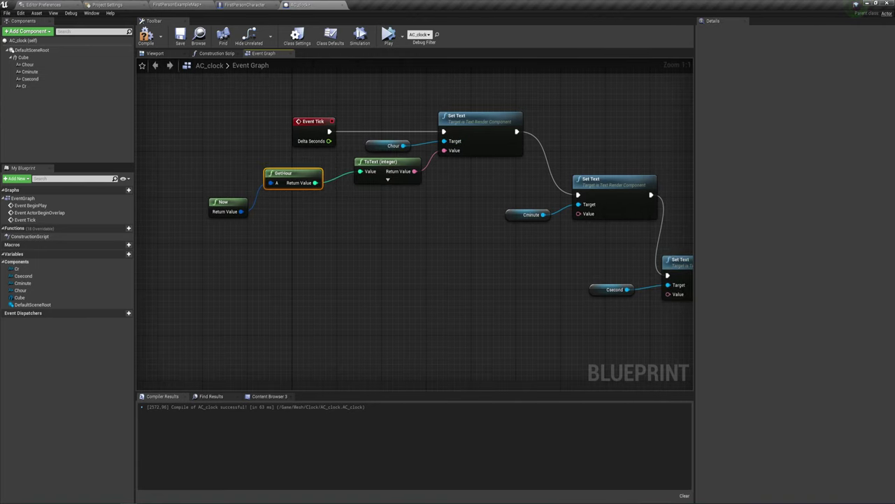
pyautogui.moveTo(447, 208); pyautogui.dragTo(426, 196, button='right')
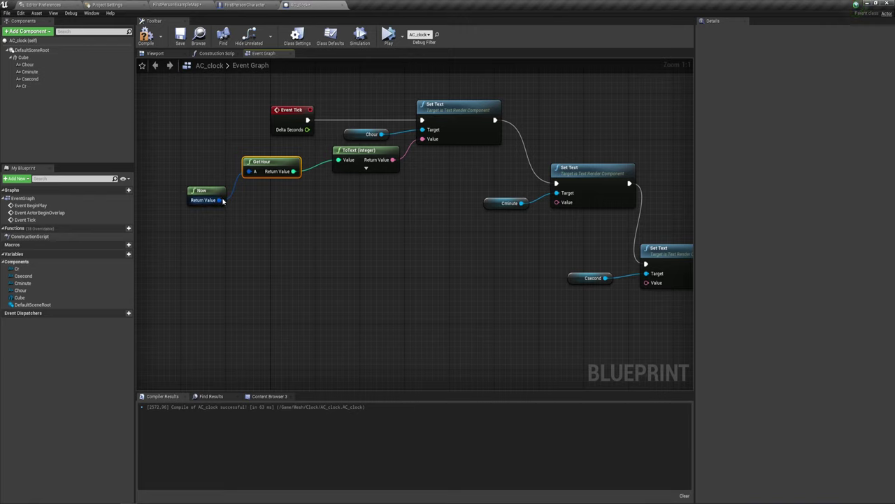
pyautogui.moveTo(219, 200); pyautogui.dragTo(345, 223)
# Add GetMinute from Now and wire its value via ToText (integer) into Cminute's Set Text.
pyautogui.write('get')
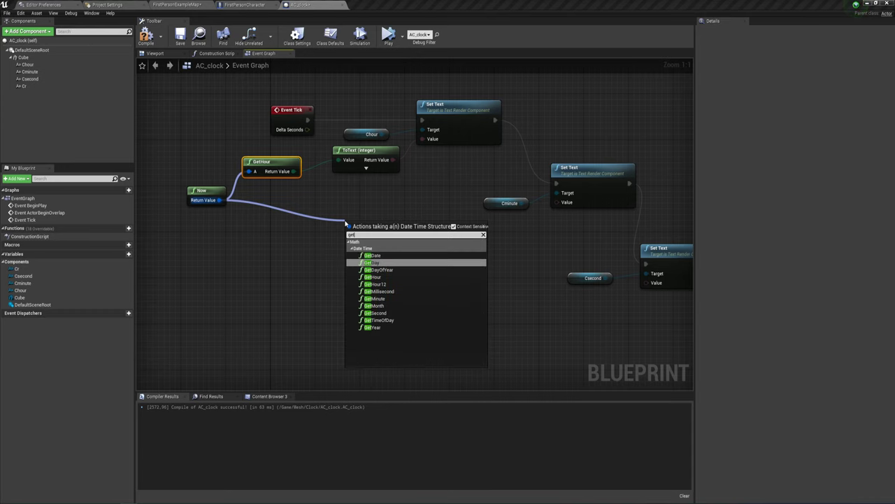
pyautogui.write(' mi')
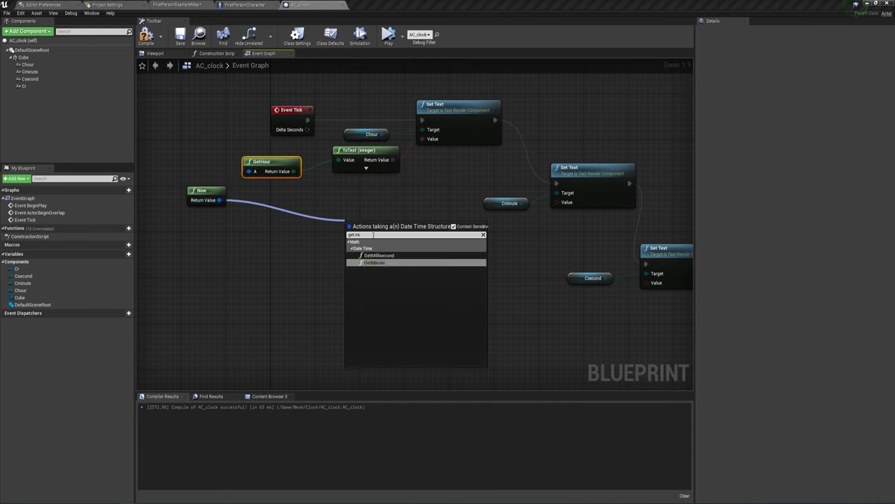
pyautogui.click(381, 264)
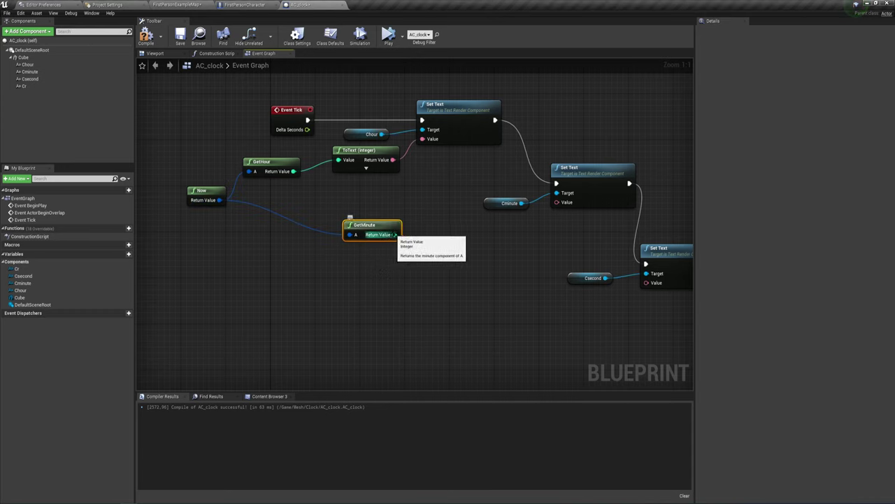
pyautogui.moveTo(374, 235); pyautogui.dragTo(557, 203)
pyautogui.moveTo(477, 193); pyautogui.dragTo(448, 221)
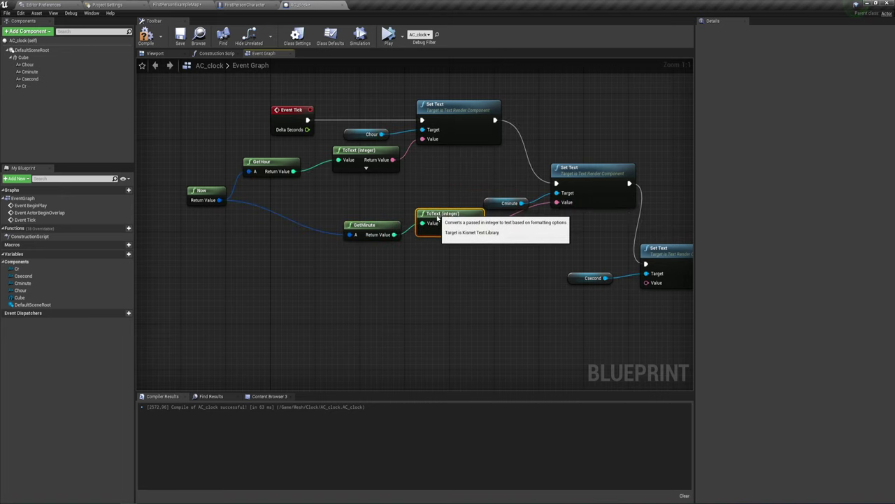
pyautogui.click(497, 185)
pyautogui.click(450, 223)
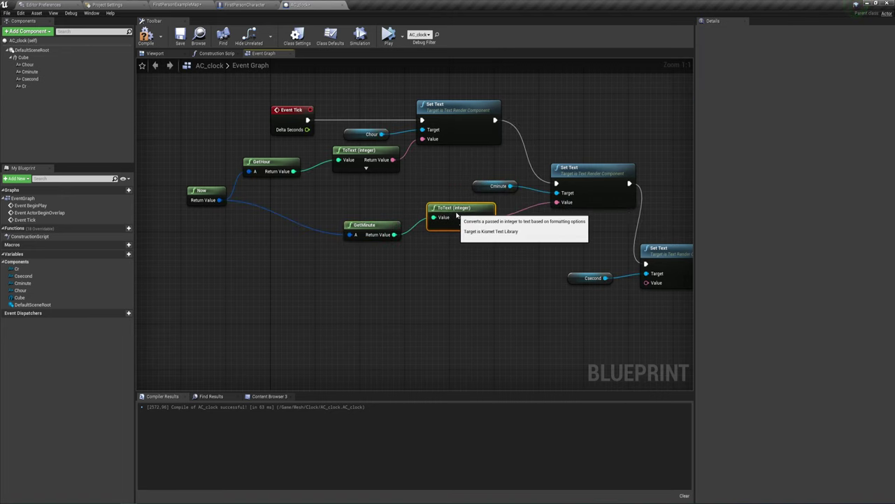
pyautogui.moveTo(433, 296); pyautogui.dragTo(410, 275, button='right')
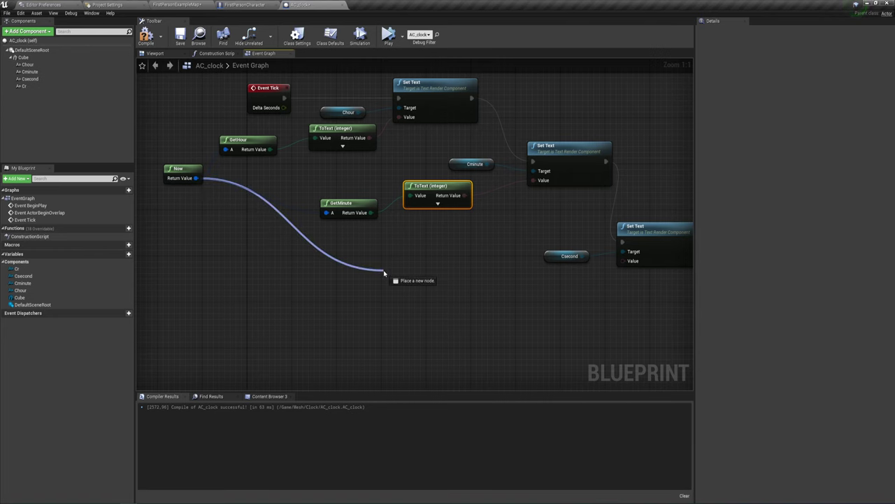
pyautogui.moveTo(197, 178); pyautogui.dragTo(384, 271)
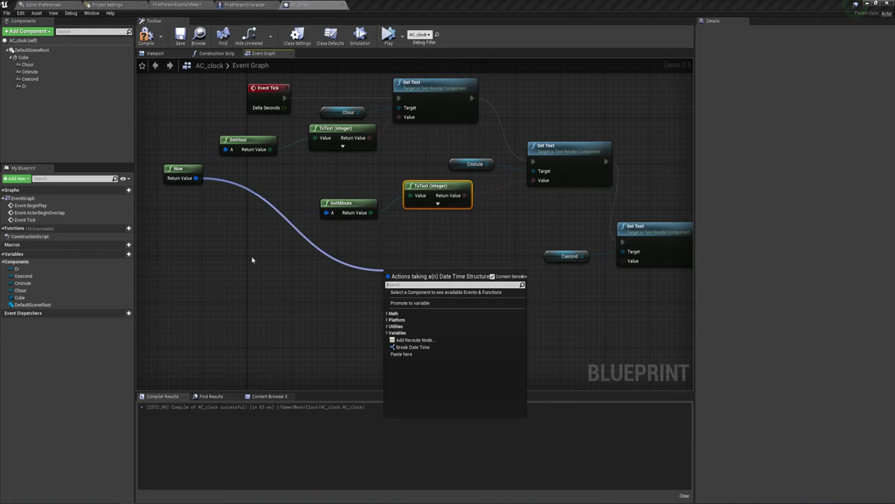
pyautogui.moveTo(257, 273); pyautogui.dragTo(214, 193, button='right')
pyautogui.moveTo(270, 186); pyautogui.dragTo(288, 214, button='right')
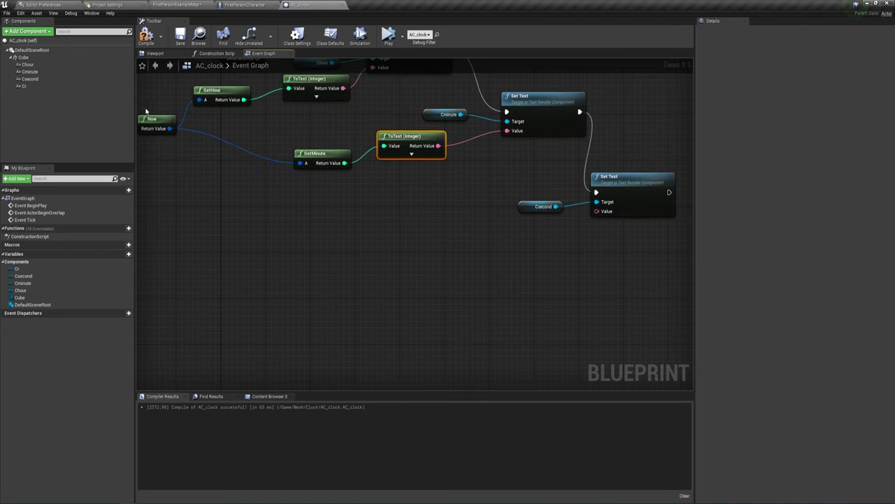
# Feed Get Game Time in Seconds via ToText (float) into Csecond's Set Text and compile.
pyautogui.rightClick(308, 227)
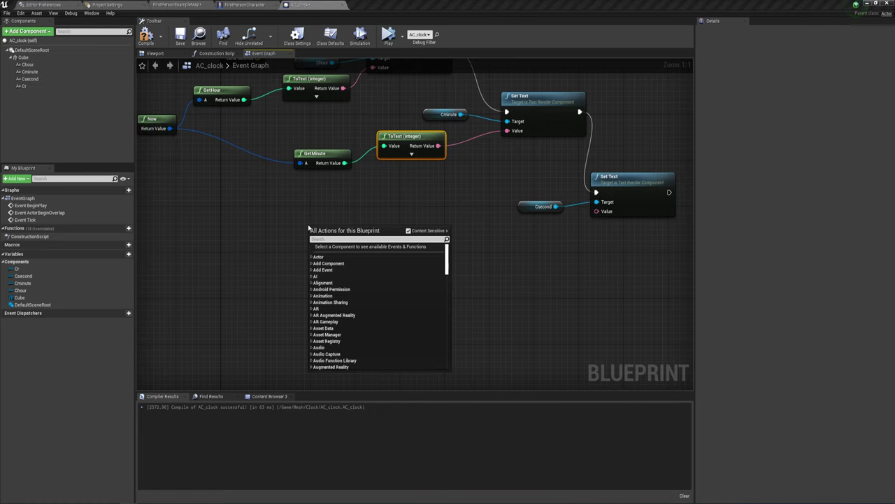
pyautogui.write('ge')
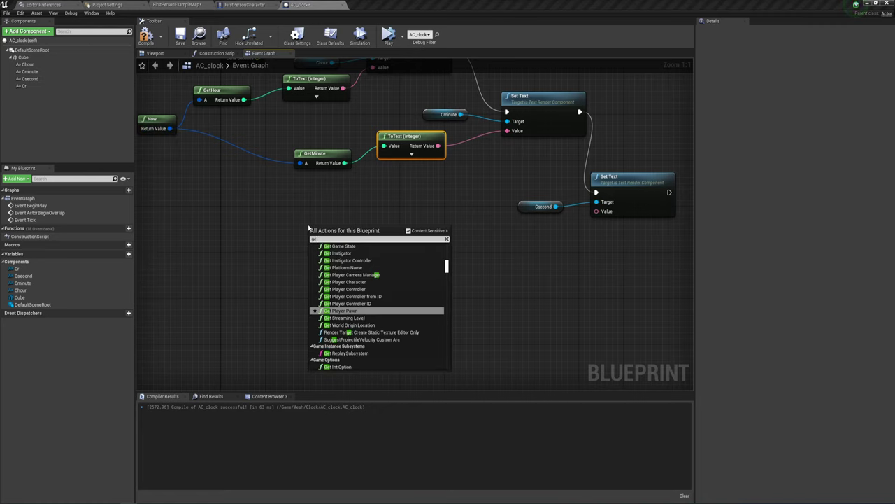
pyautogui.write('t')
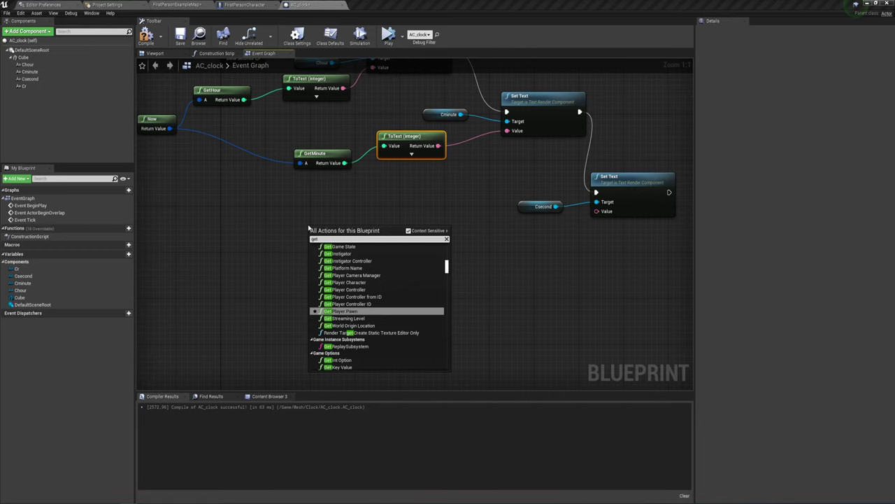
pyautogui.write(' game')
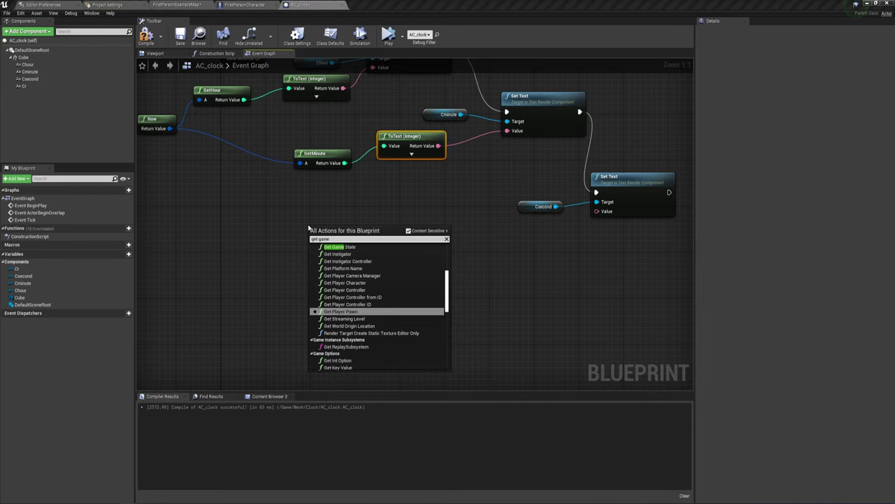
pyautogui.write('ti')
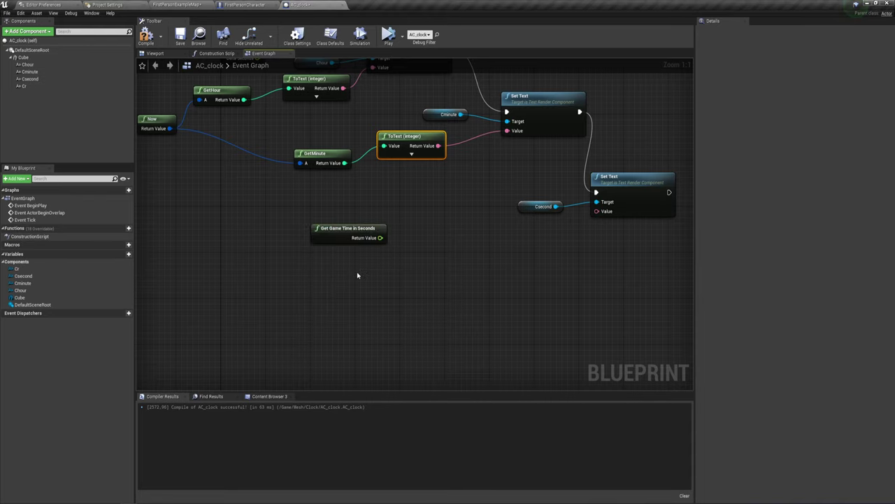
pyautogui.click(357, 273)
pyautogui.moveTo(372, 230)
pyautogui.mouseDown()
pyautogui.moveTo(382, 222)
pyautogui.moveTo(601, 212)
pyautogui.mouseUp()
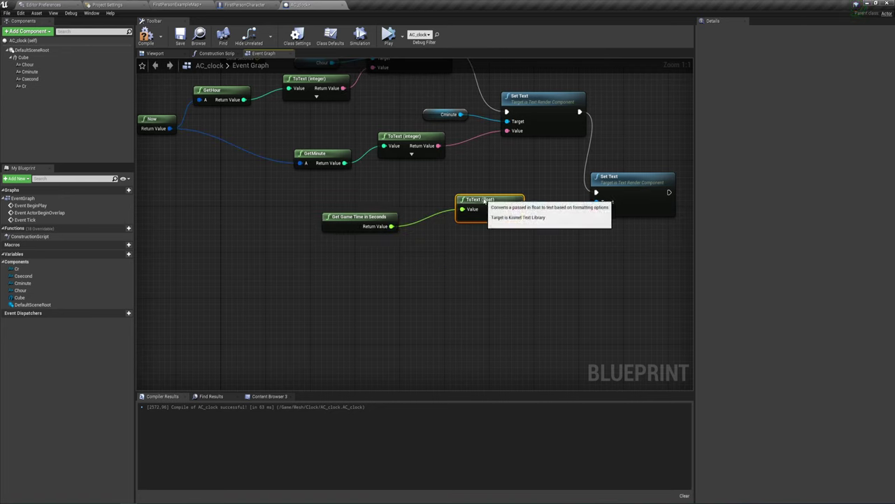
pyautogui.moveTo(490, 200); pyautogui.dragTo(476, 210)
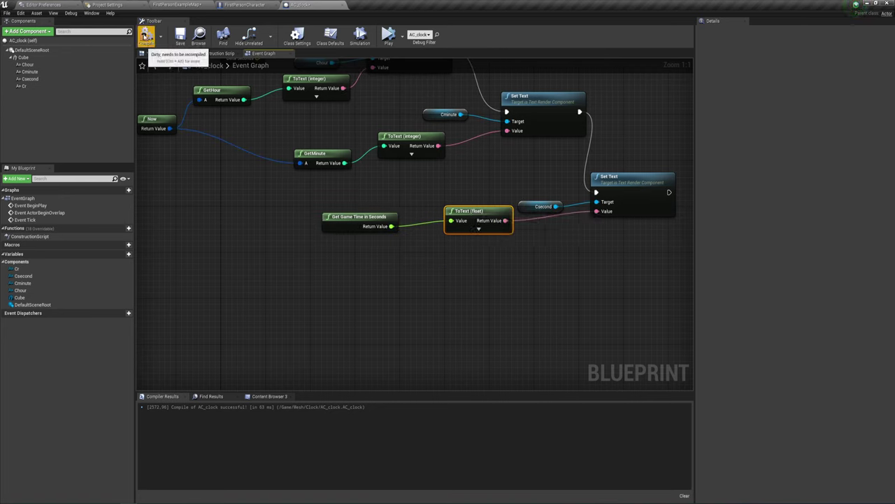
pyautogui.click(145, 31)
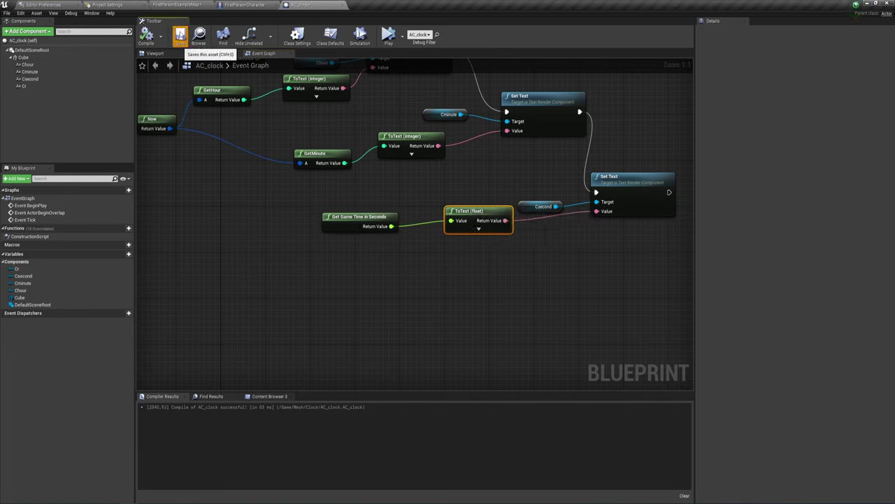
# Play the level in the selected viewport, see the clock at 15:50, then return to AC_clock.
pyautogui.click(189, 5)
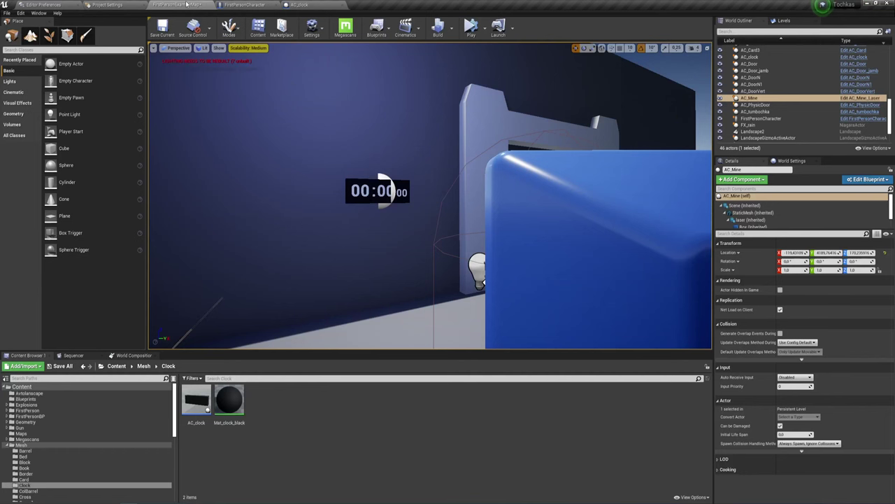
pyautogui.click(484, 30)
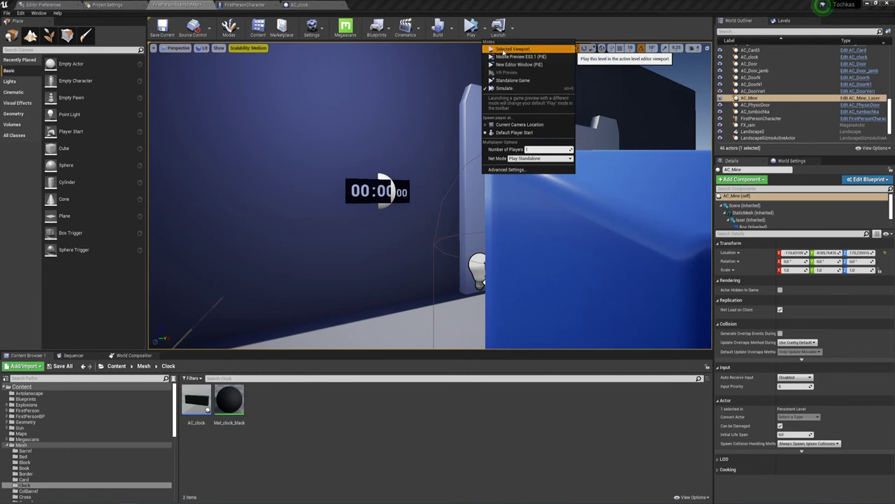
pyautogui.click(505, 50)
pyautogui.click(422, 166)
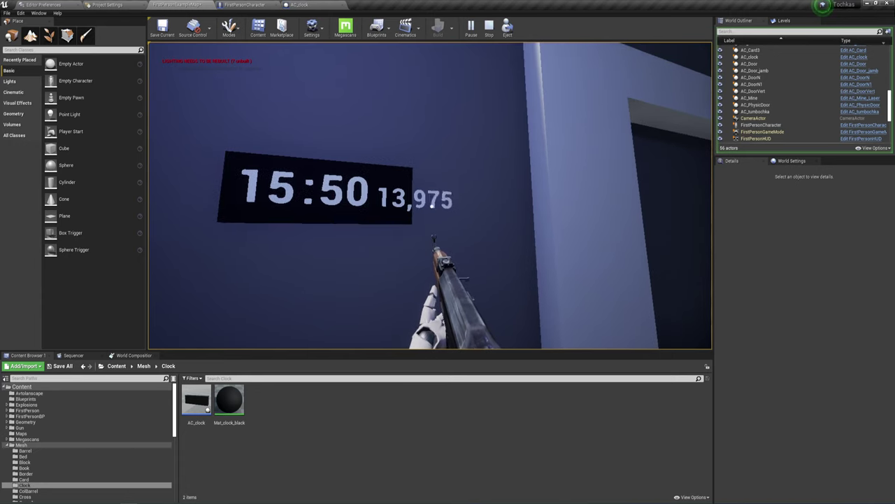
pyautogui.press('Escape')
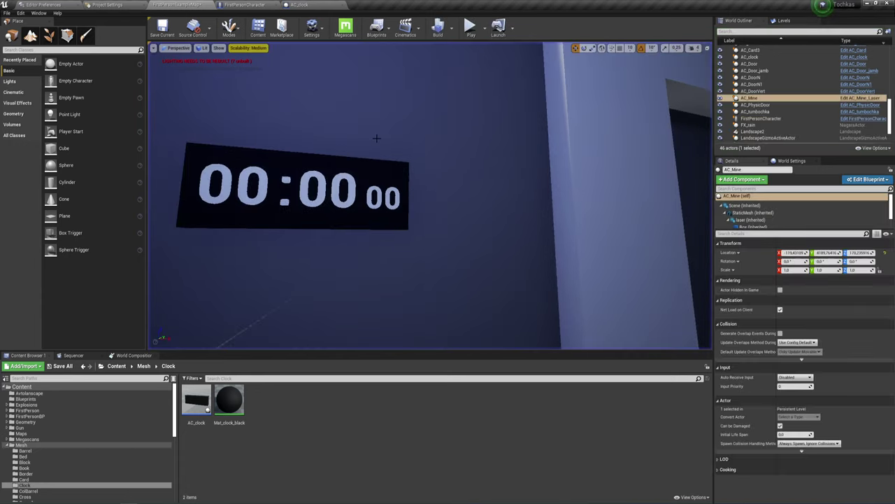
pyautogui.click(300, 5)
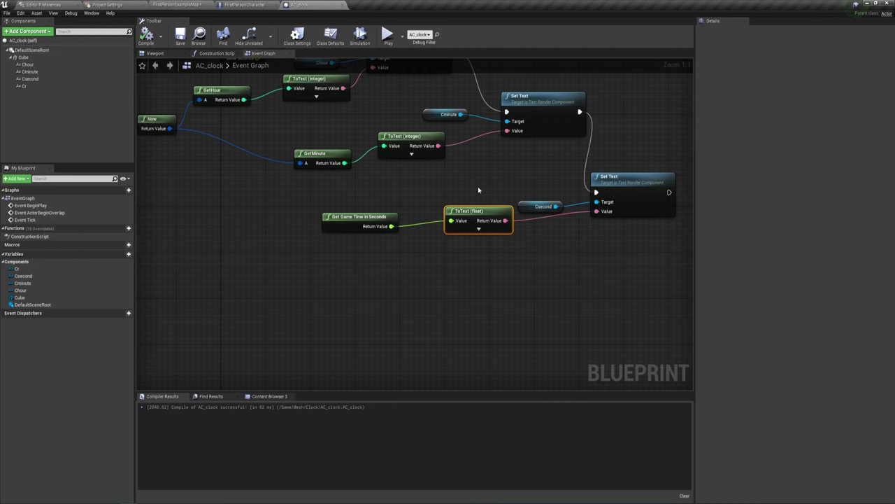
# Expand the hour, minute and seconds ToText nodes and set Minimum Integral Digits to 2.
pyautogui.moveTo(478, 186)
pyautogui.mouseDown(button='right')
pyautogui.moveTo(460, 175)
pyautogui.moveTo(454, 204)
pyautogui.mouseUp(button='right')
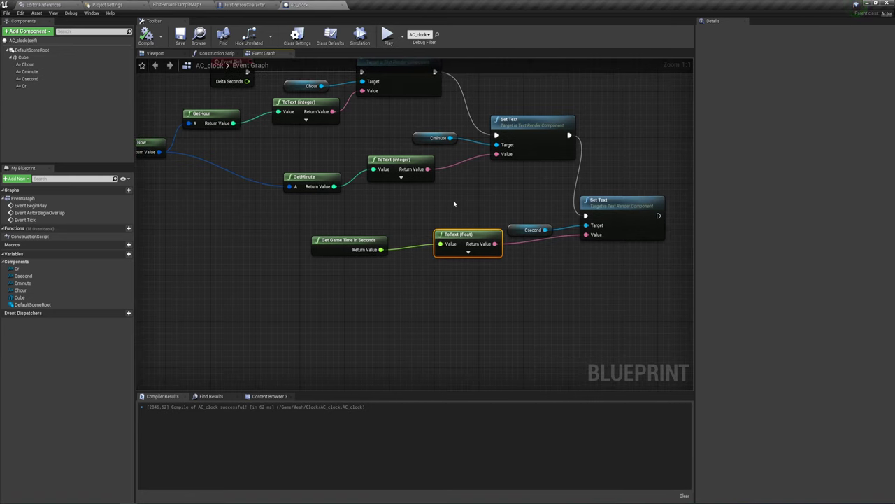
pyautogui.moveTo(481, 195); pyautogui.dragTo(466, 199, button='right')
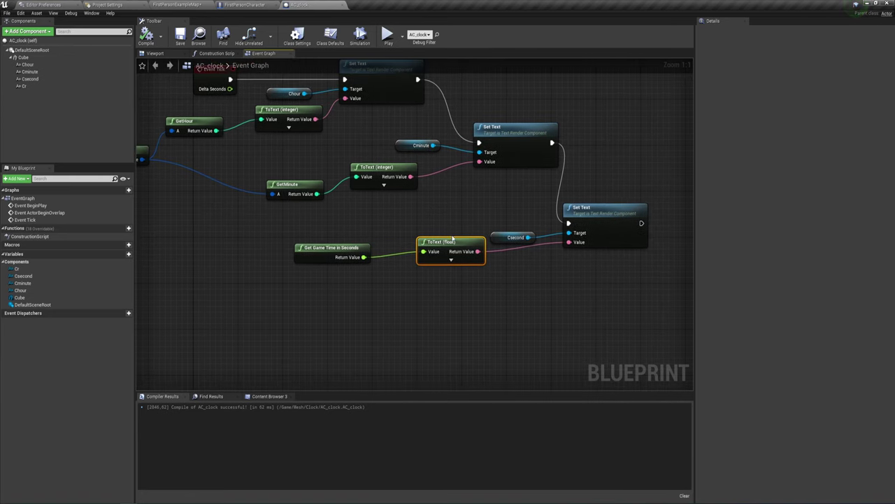
pyautogui.click(451, 260)
pyautogui.click(385, 187)
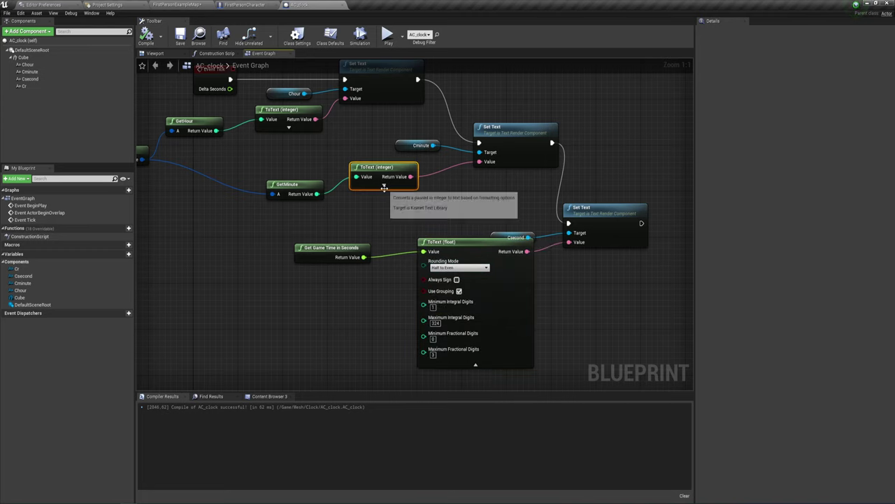
pyautogui.click(386, 187)
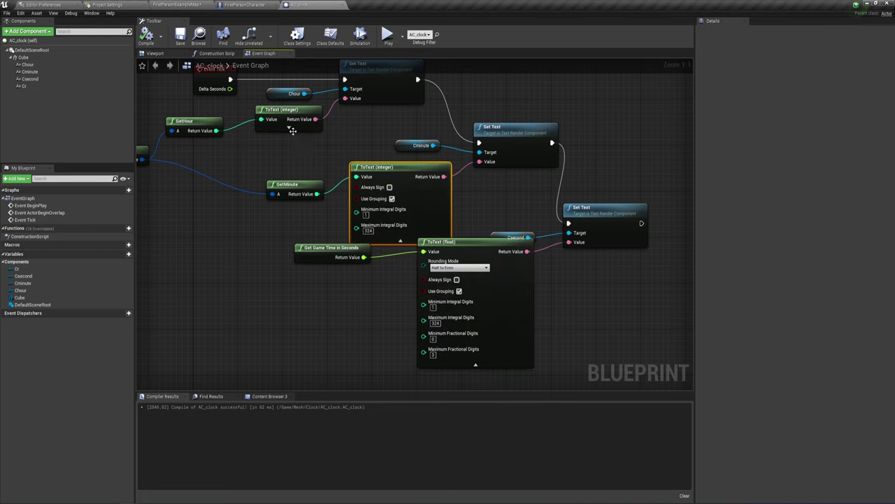
pyautogui.click(293, 131)
pyautogui.moveTo(396, 200); pyautogui.dragTo(382, 172, button='right')
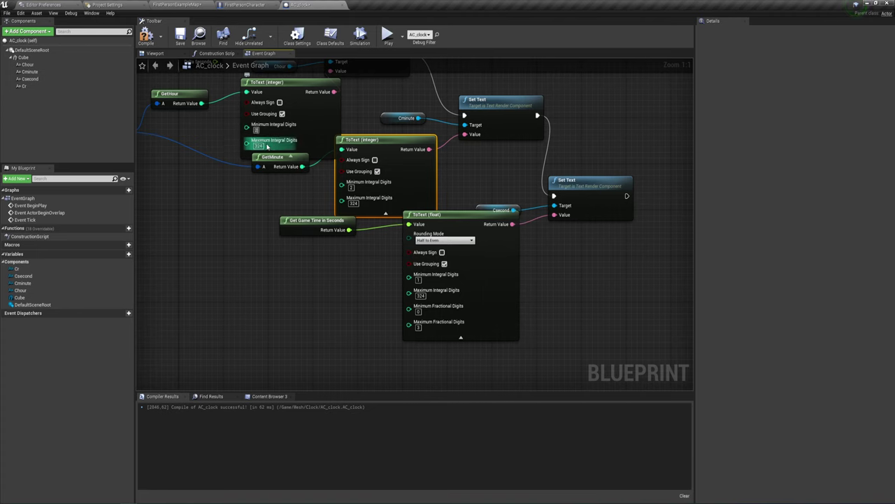
# Set the seconds' Maximum Fractional Digits to 0, collapse the nodes and recompile.
pyautogui.click(290, 155)
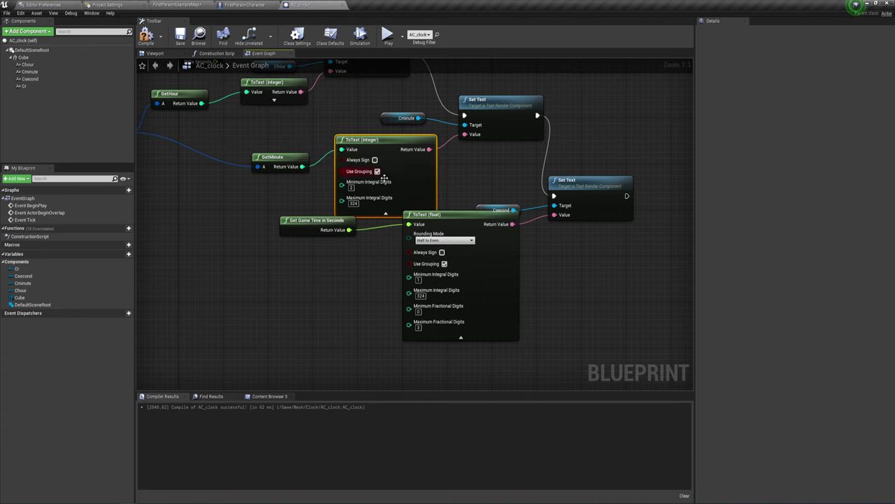
pyautogui.click(386, 212)
pyautogui.moveTo(564, 294); pyautogui.dragTo(540, 225, button='right')
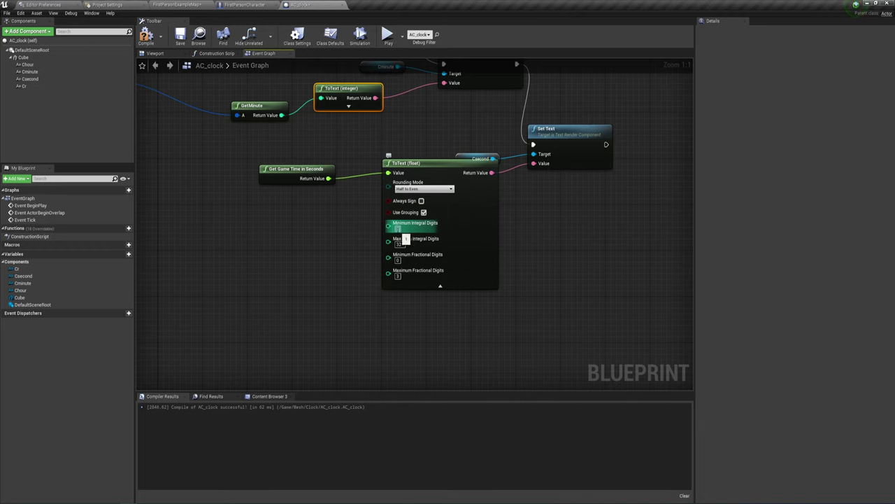
pyautogui.click(398, 276)
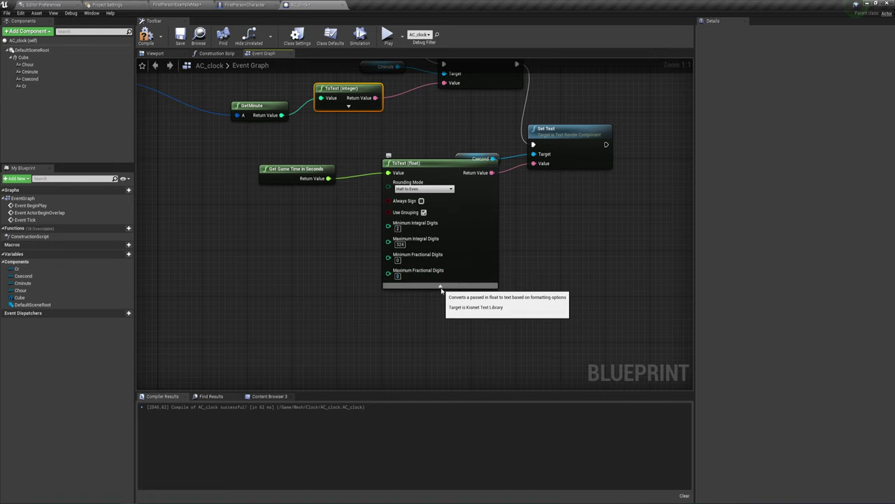
pyautogui.click(440, 283)
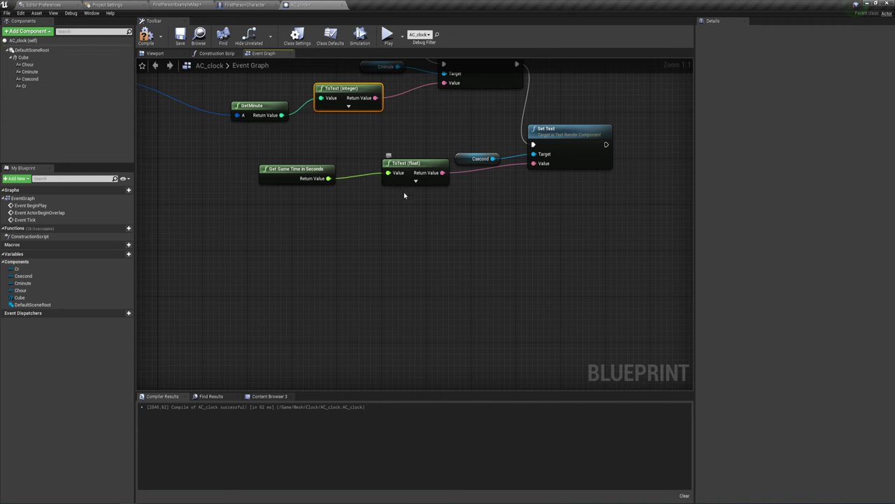
pyautogui.moveTo(403, 195); pyautogui.dragTo(415, 214, button='right')
pyautogui.click(146, 36)
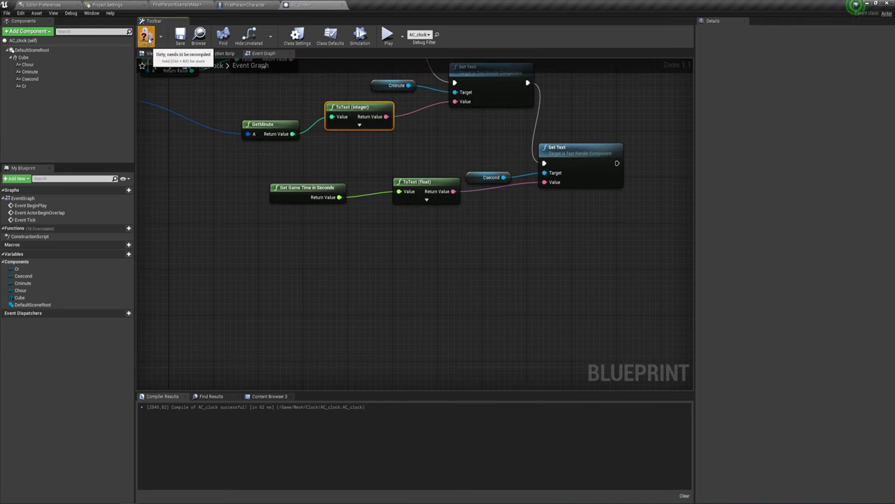
pyautogui.click(197, 4)
# Start play and walk up to the wall clock.
pyautogui.click(471, 28)
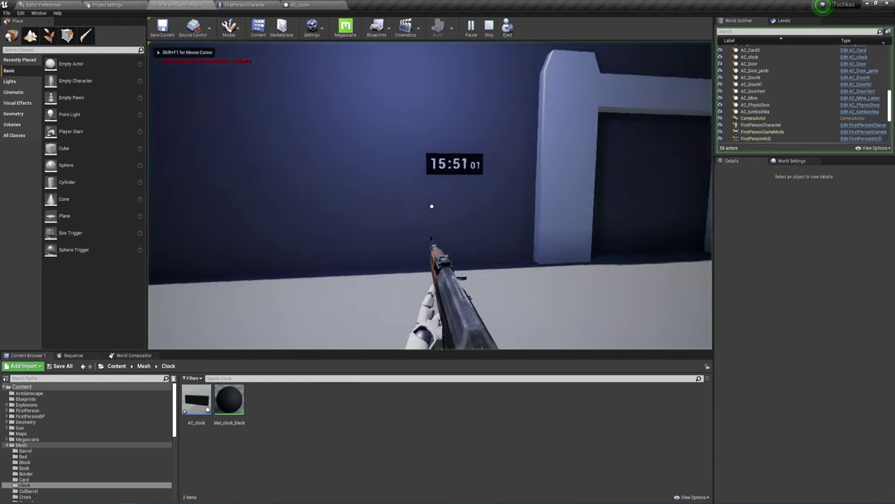
pyautogui.press('w')
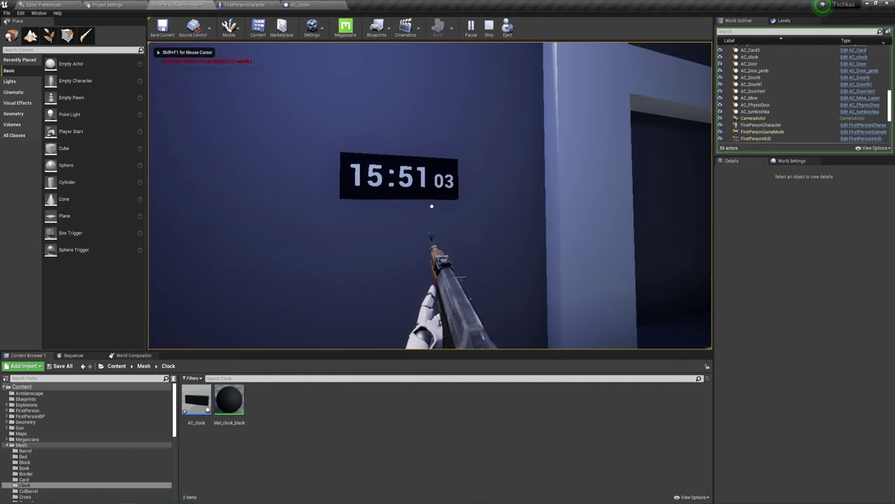
pyautogui.press('space')
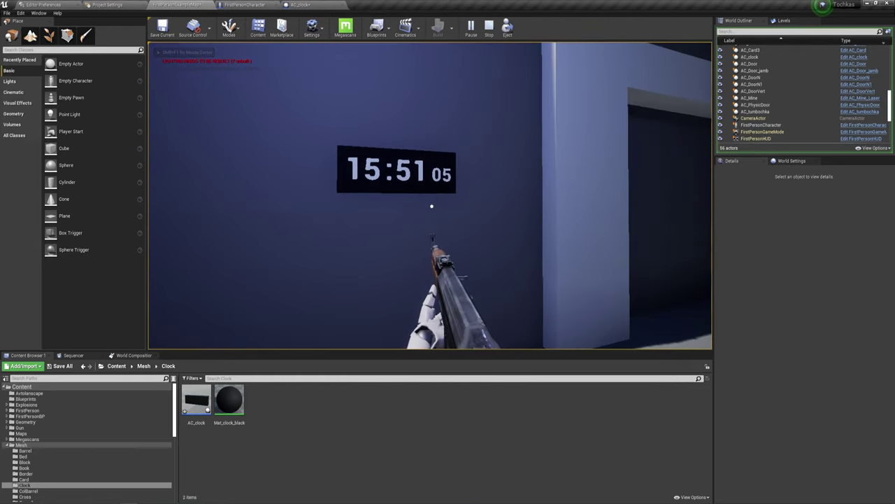
pyautogui.press('a')
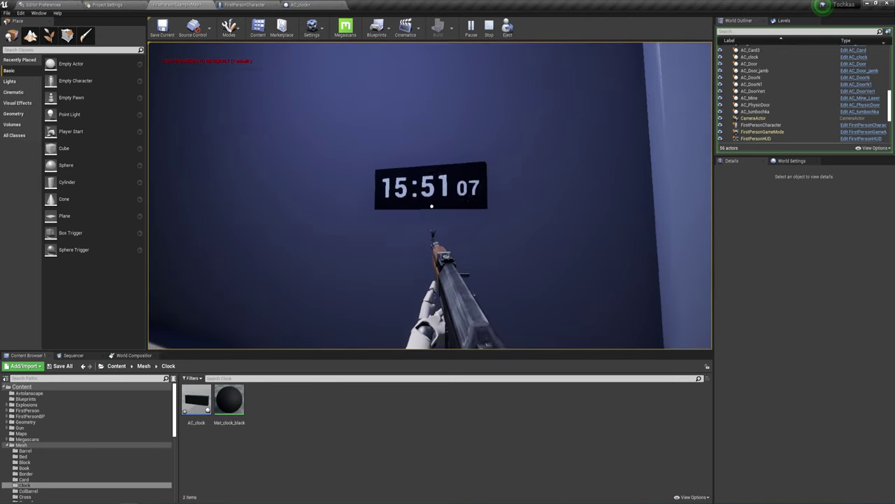
pyautogui.press('d')
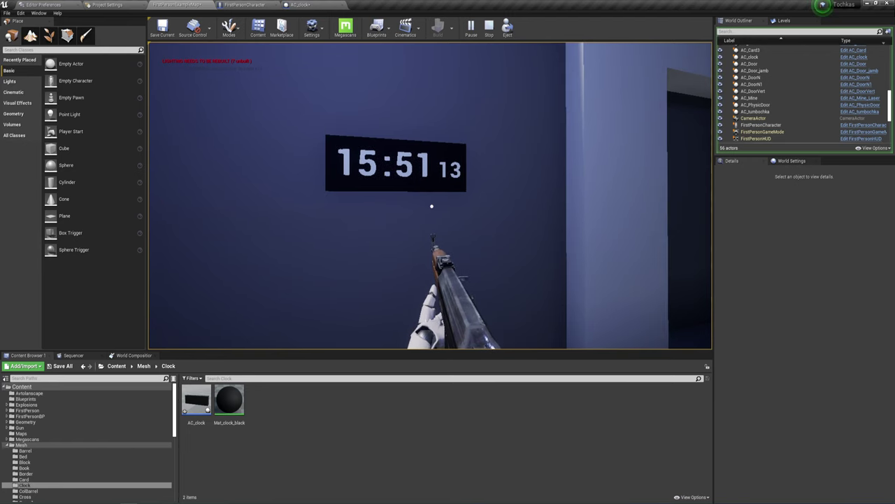
# Compare the in-game clock with the Windows taskbar clock, then stop playing.
pyautogui.press('super')
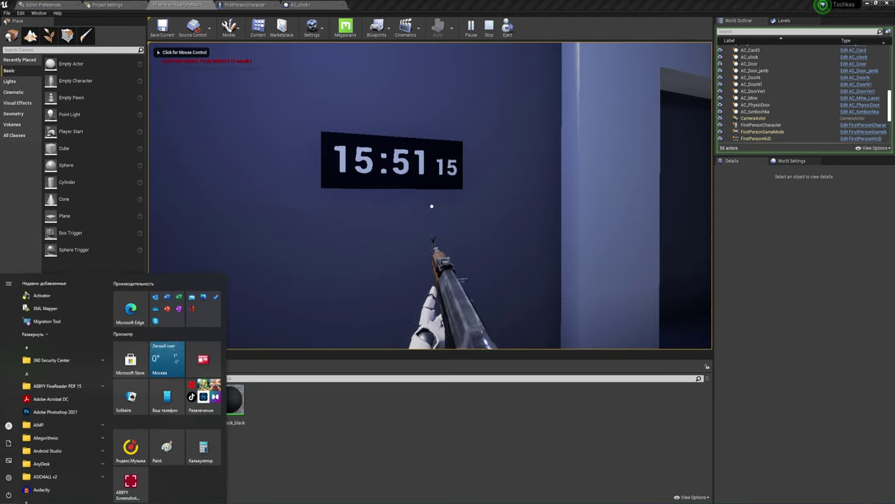
pyautogui.click(866, 498)
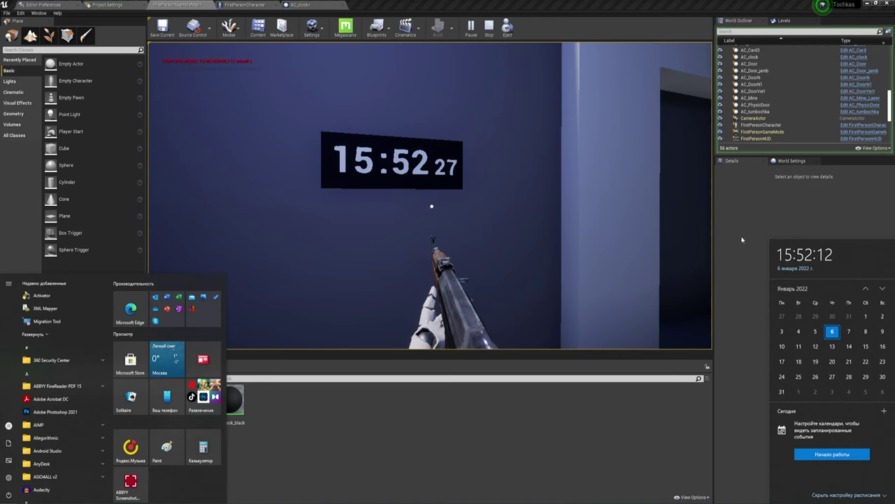
pyautogui.click(492, 180)
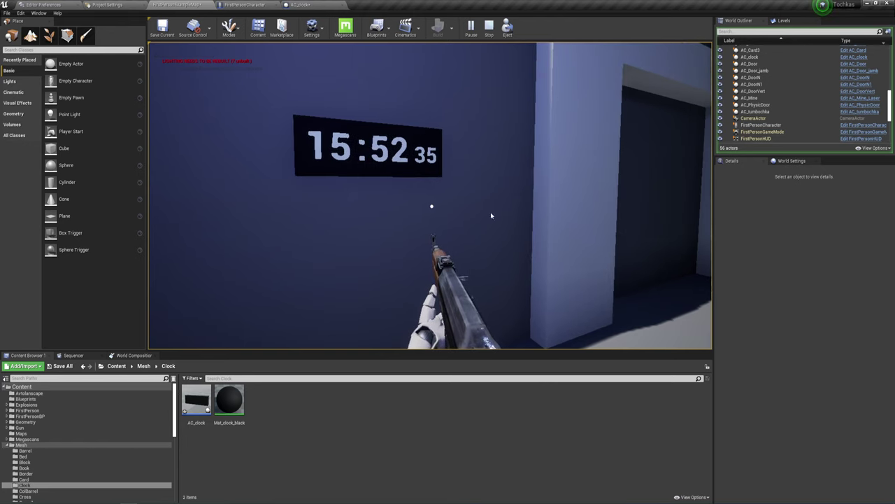
pyautogui.press('Escape')
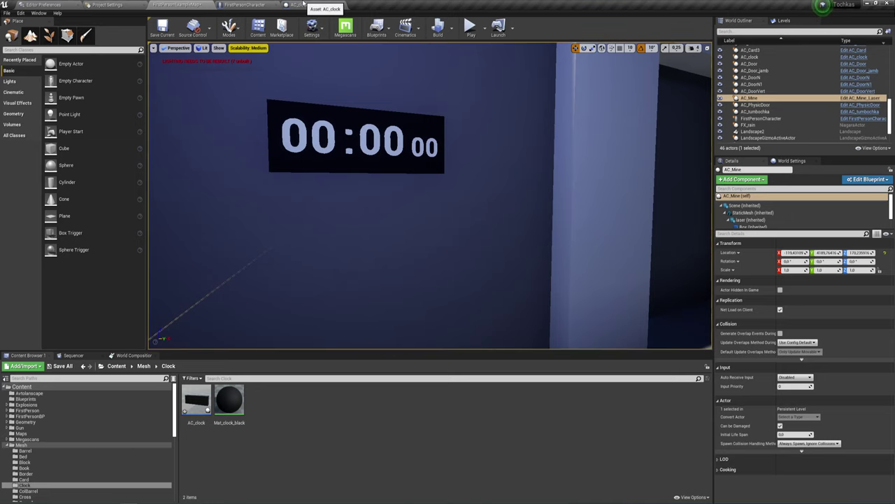
# Replace game time with a GetSecond node from Now feeding ToText (float), then compile AC_clock.
pyautogui.click(307, 5)
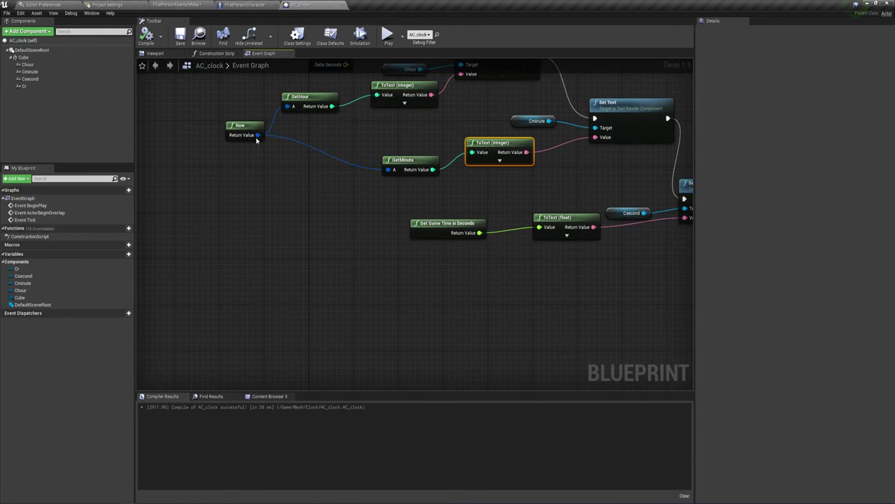
pyautogui.moveTo(257, 135); pyautogui.dragTo(287, 191)
pyautogui.write('get')
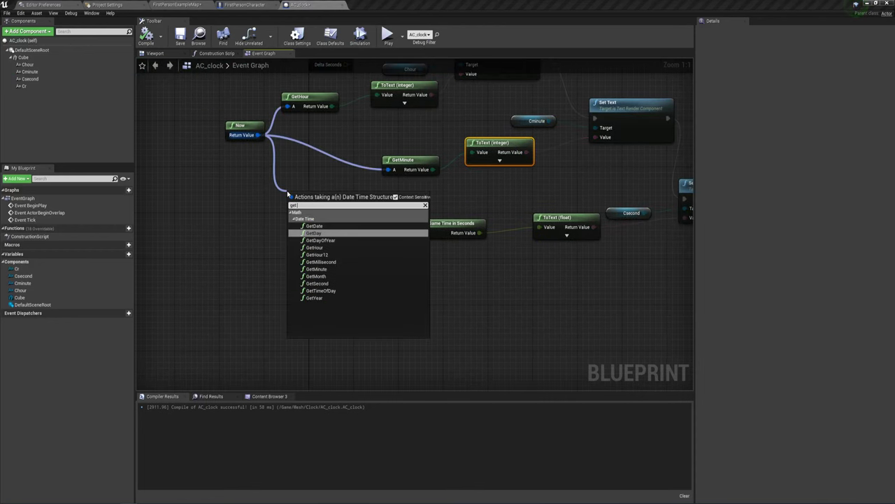
pyautogui.click(317, 284)
pyautogui.moveTo(326, 198)
pyautogui.mouseDown()
pyautogui.moveTo(461, 204)
pyautogui.moveTo(539, 227)
pyautogui.mouseUp()
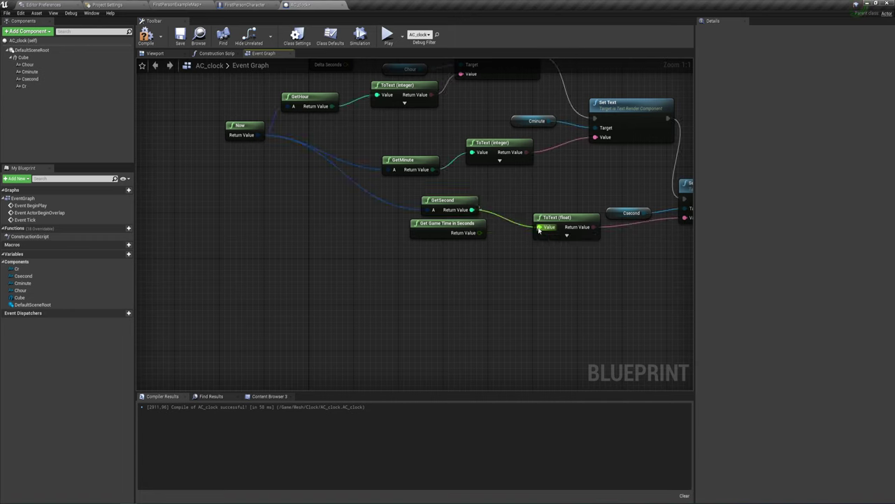
pyautogui.moveTo(455, 223); pyautogui.dragTo(404, 242)
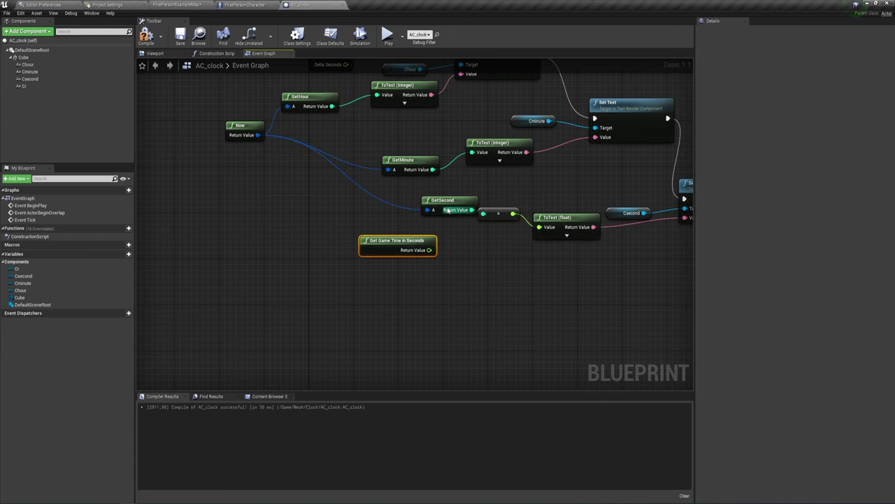
pyautogui.moveTo(434, 207); pyautogui.dragTo(389, 212)
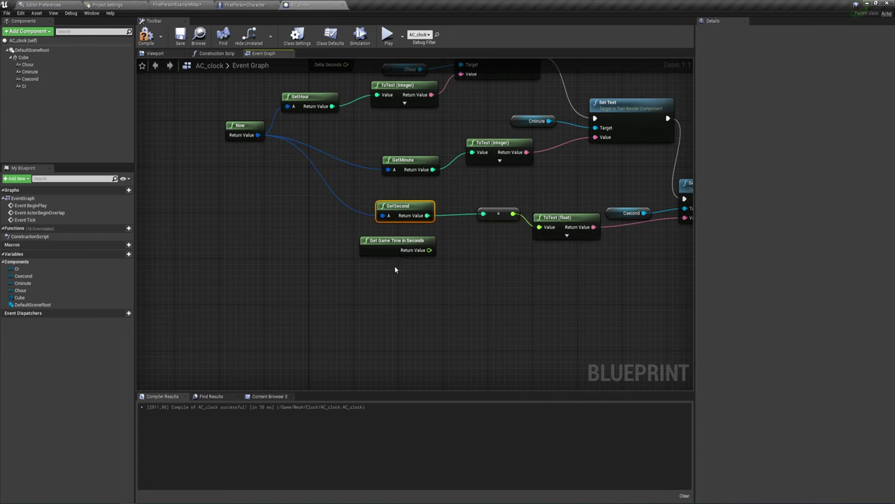
pyautogui.moveTo(336, 285); pyautogui.dragTo(443, 245)
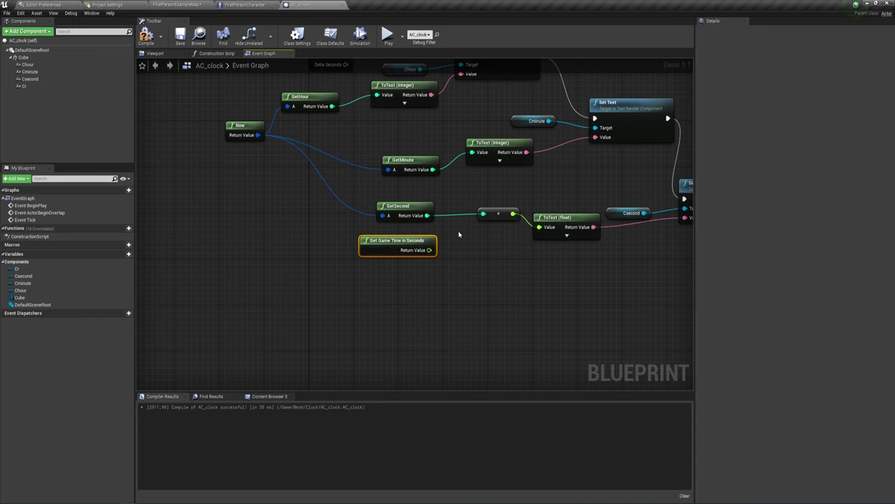
pyautogui.click(147, 39)
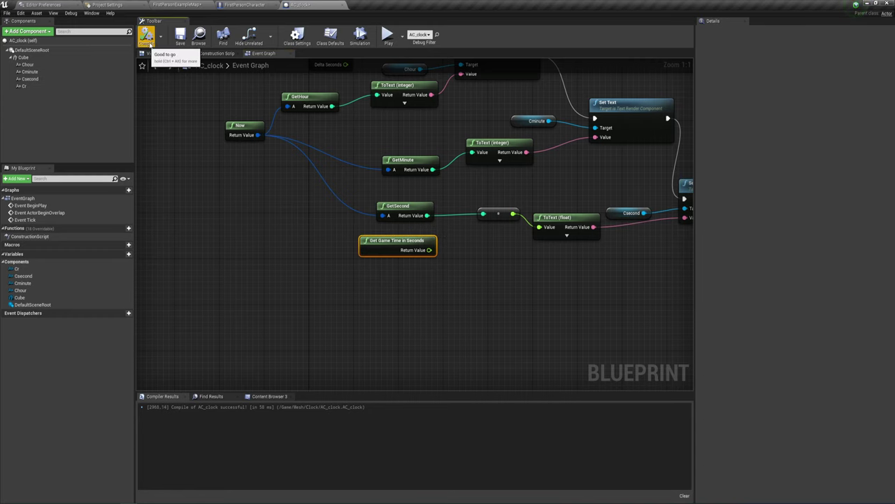
pyautogui.click(387, 35)
pyautogui.click(470, 189)
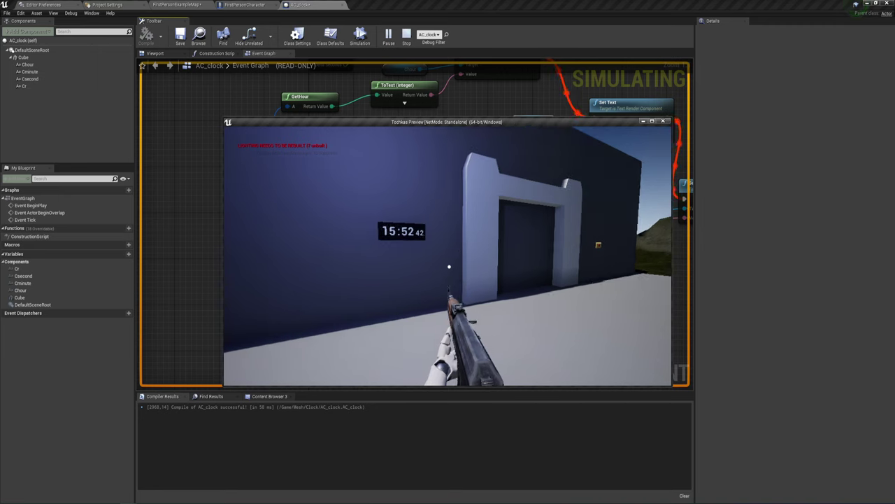
pyautogui.press('w')
pyautogui.press('super')
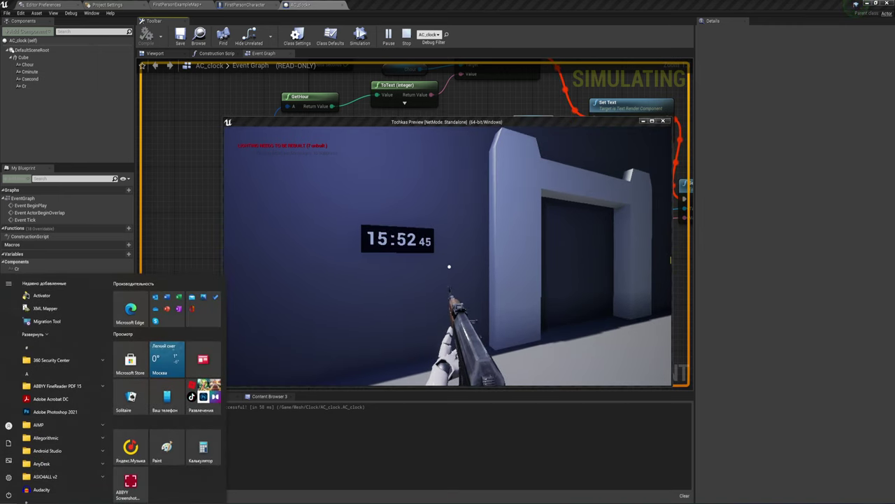
pyautogui.press('super+alt+d')
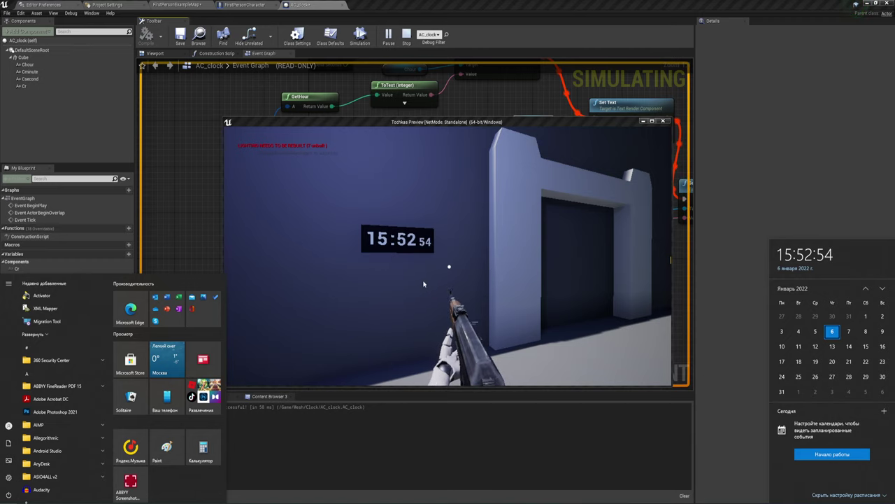
pyautogui.click(465, 286)
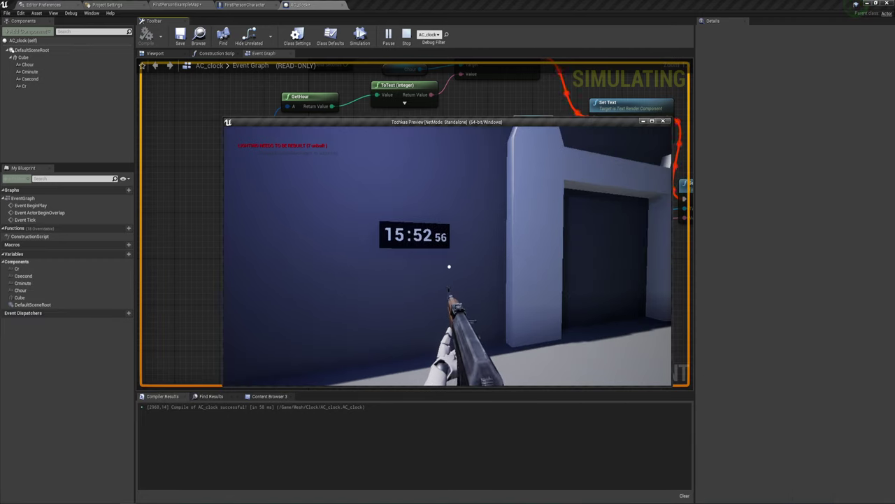
pyautogui.press('Escape')
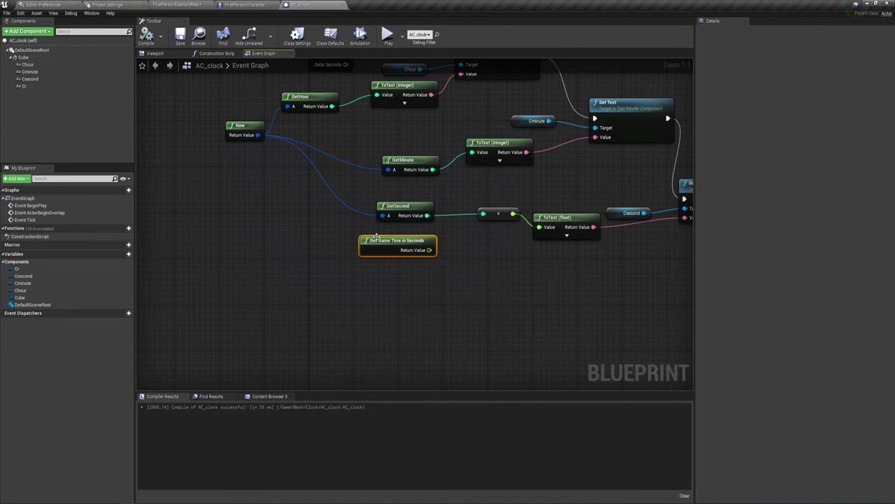
# Remove the leftover Get Game Time in Seconds node from AC_clock, then switch back to FirstPersonExampleMap.
pyautogui.moveTo(377, 236); pyautogui.dragTo(422, 236)
pyautogui.moveTo(328, 267)
pyautogui.mouseDown()
pyautogui.moveTo(527, 242)
pyautogui.moveTo(506, 233)
pyautogui.mouseUp()
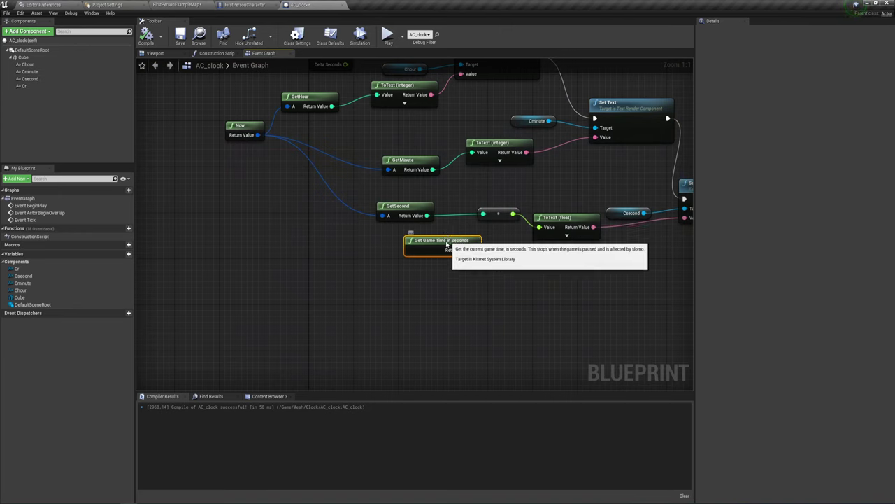
pyautogui.moveTo(448, 245); pyautogui.dragTo(443, 250)
pyautogui.moveTo(359, 235); pyautogui.dragTo(468, 197)
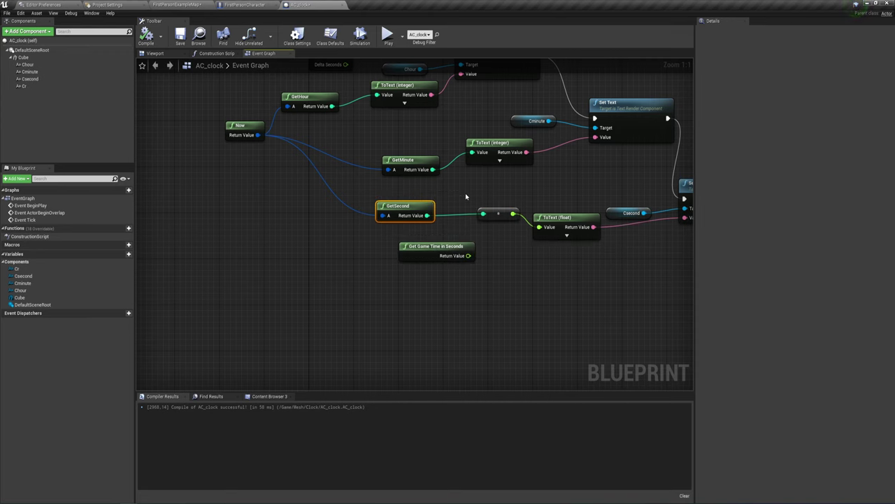
pyautogui.moveTo(454, 207); pyautogui.dragTo(468, 262, button='right')
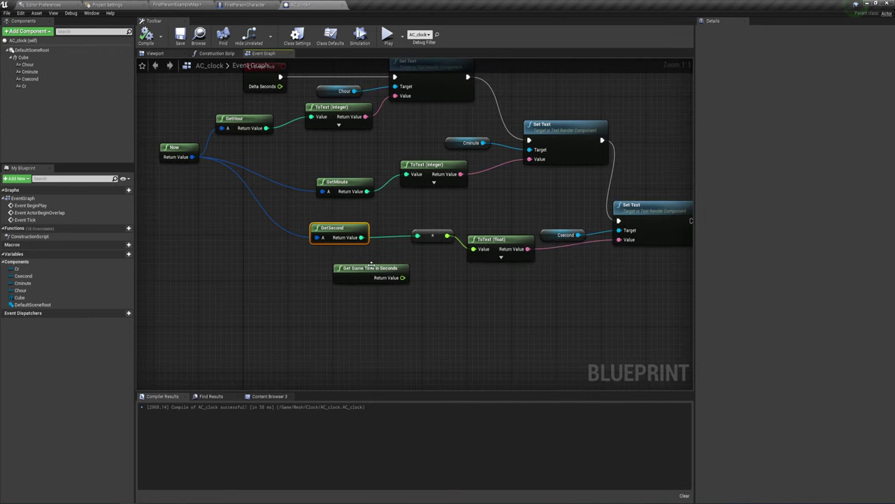
pyautogui.click(372, 267)
pyautogui.press('Delete')
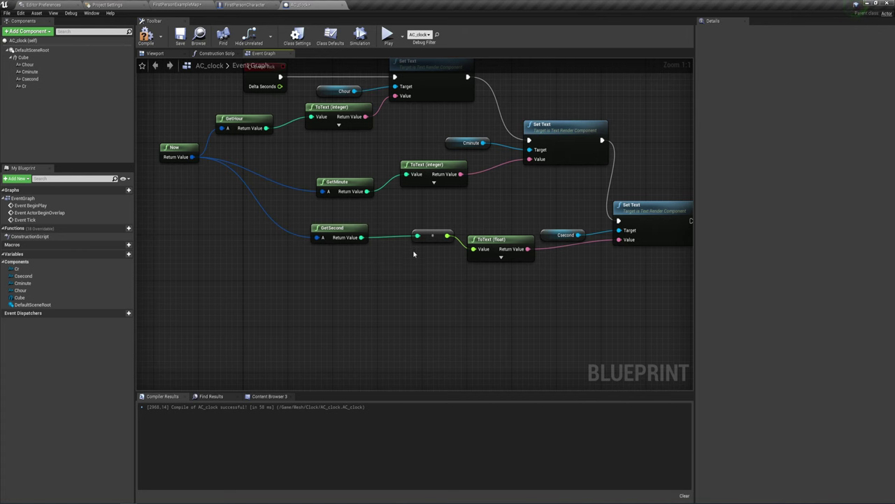
pyautogui.moveTo(414, 254); pyautogui.dragTo(393, 284, button='right')
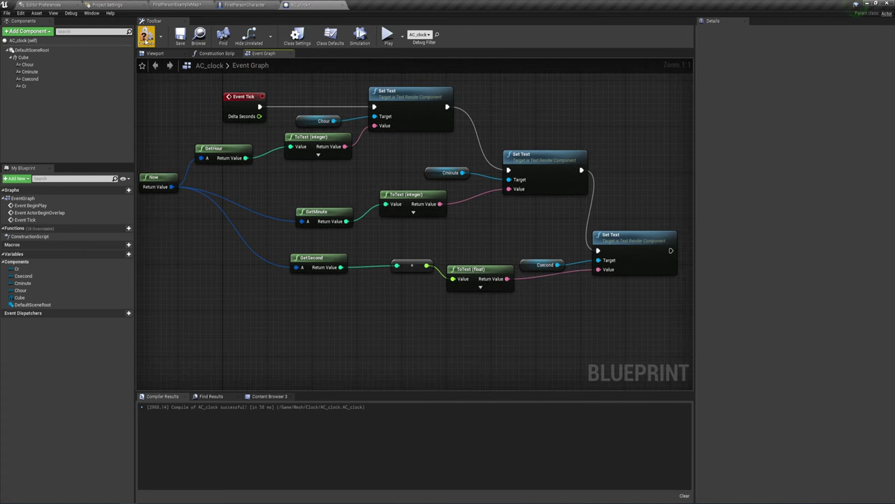
pyautogui.click(178, 4)
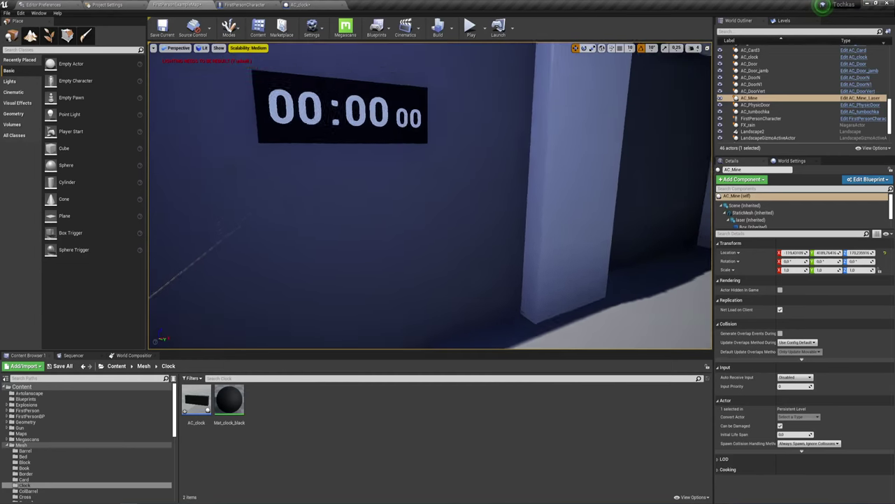
# Move the level camera back until the wall clock reading 00:00 00 is centred.
pyautogui.moveTo(430, 196); pyautogui.dragTo(395, 178, button='right')
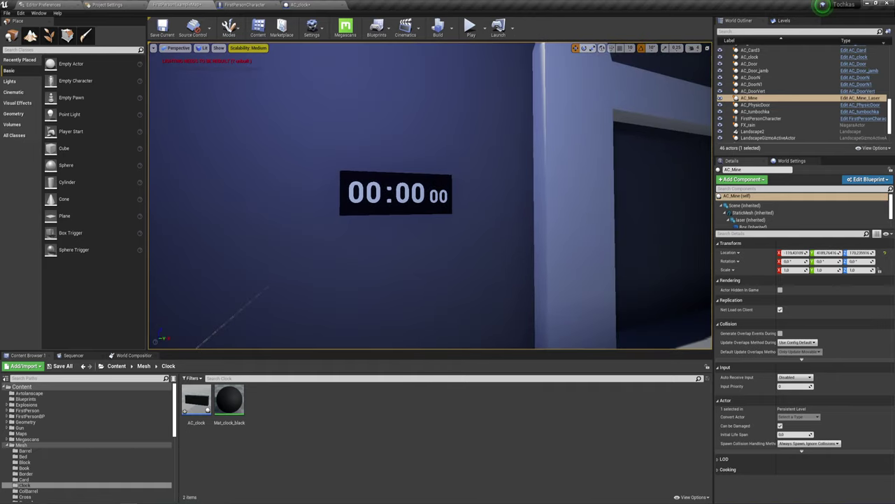